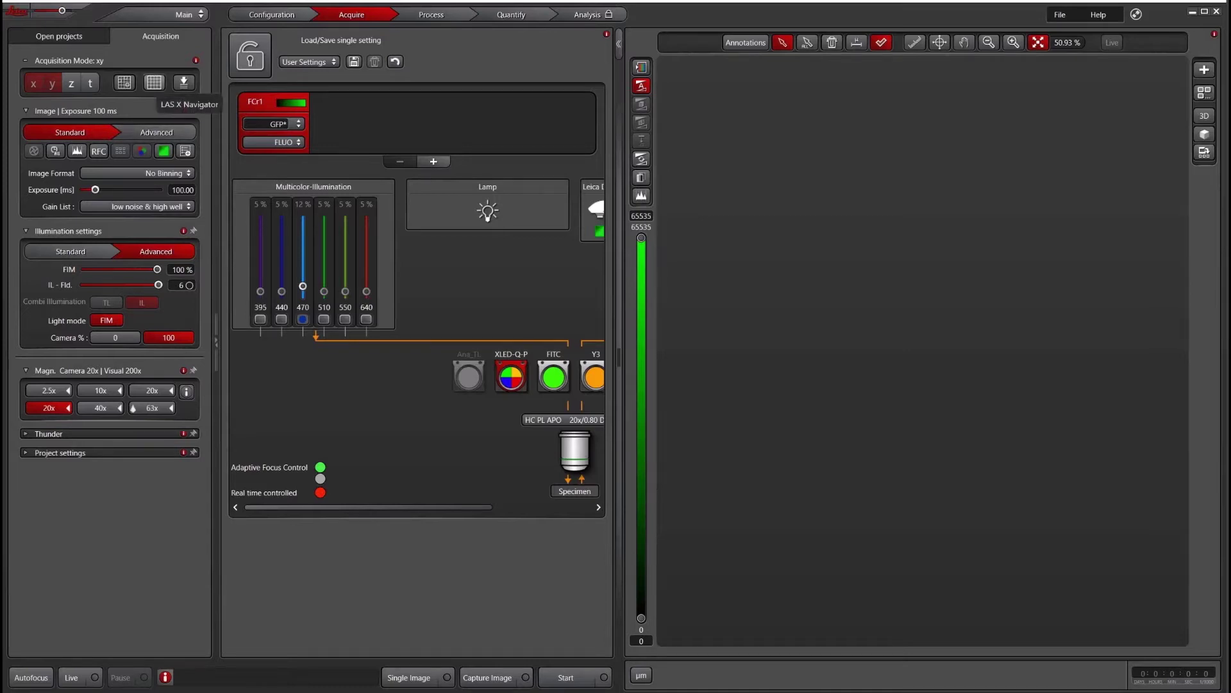
# Launch the LAS X Navigator from the Acquire tab's Acquisition Mode panel
pyautogui.click(183, 82)
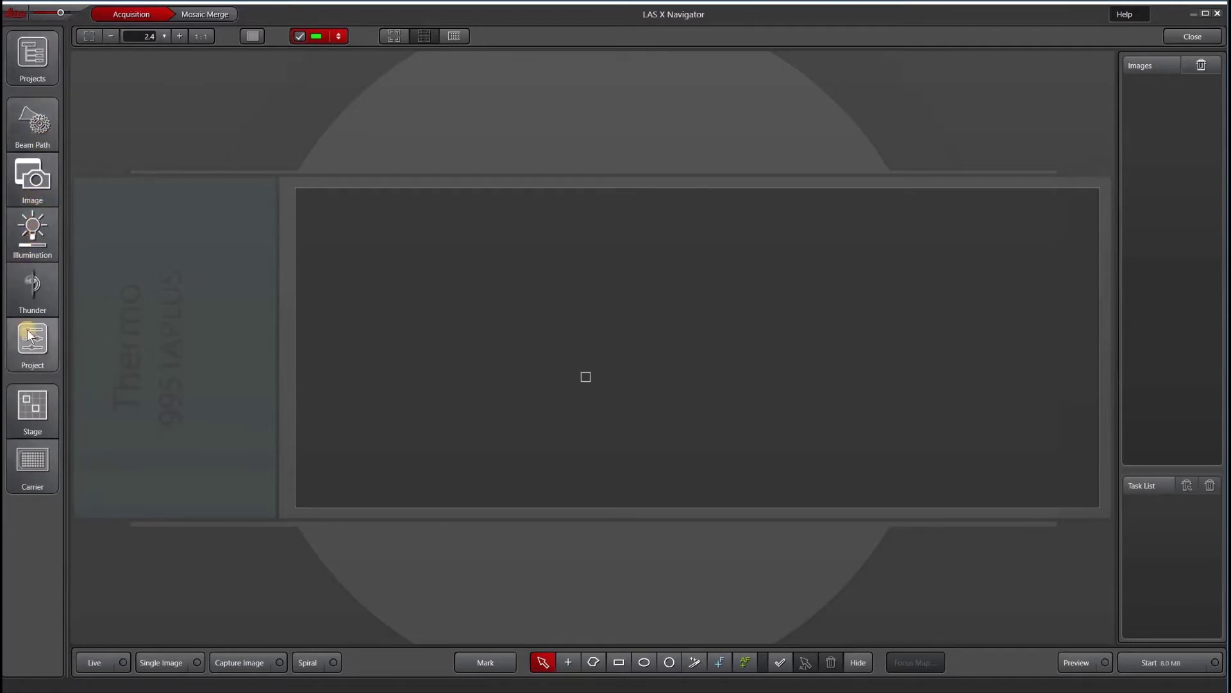
# After checking projects and beam path, set the acquisition mode to xyzt with autofocus on
pyautogui.click(44, 63)
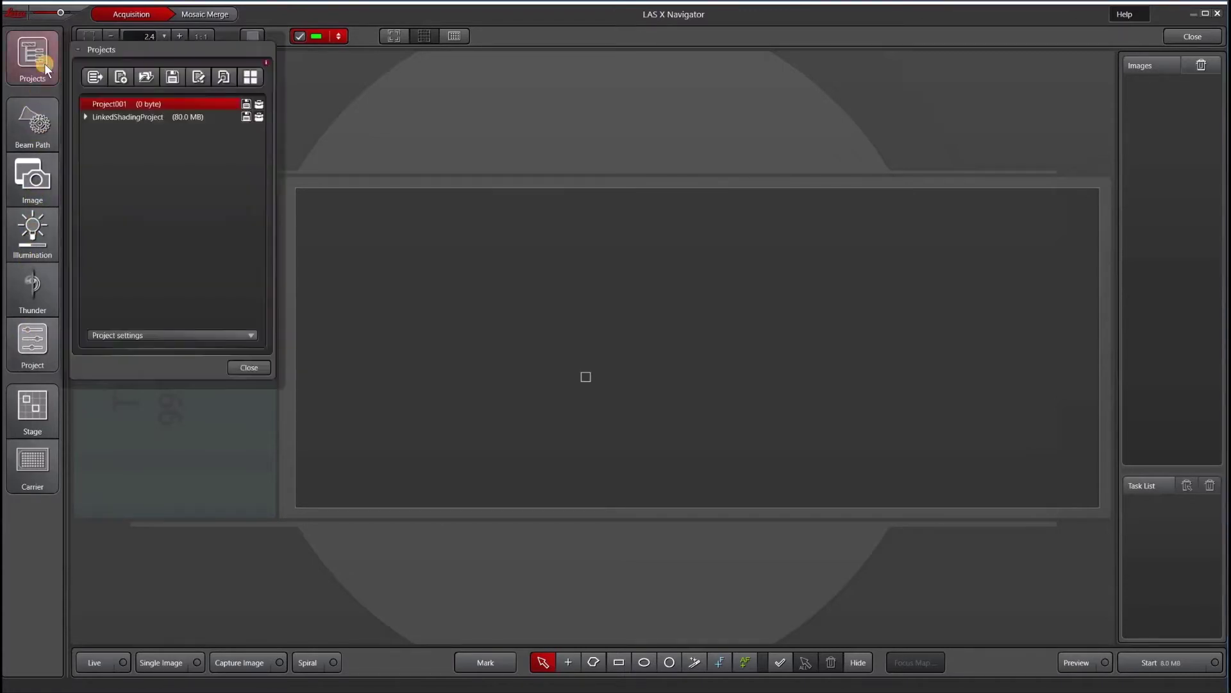
pyautogui.click(39, 120)
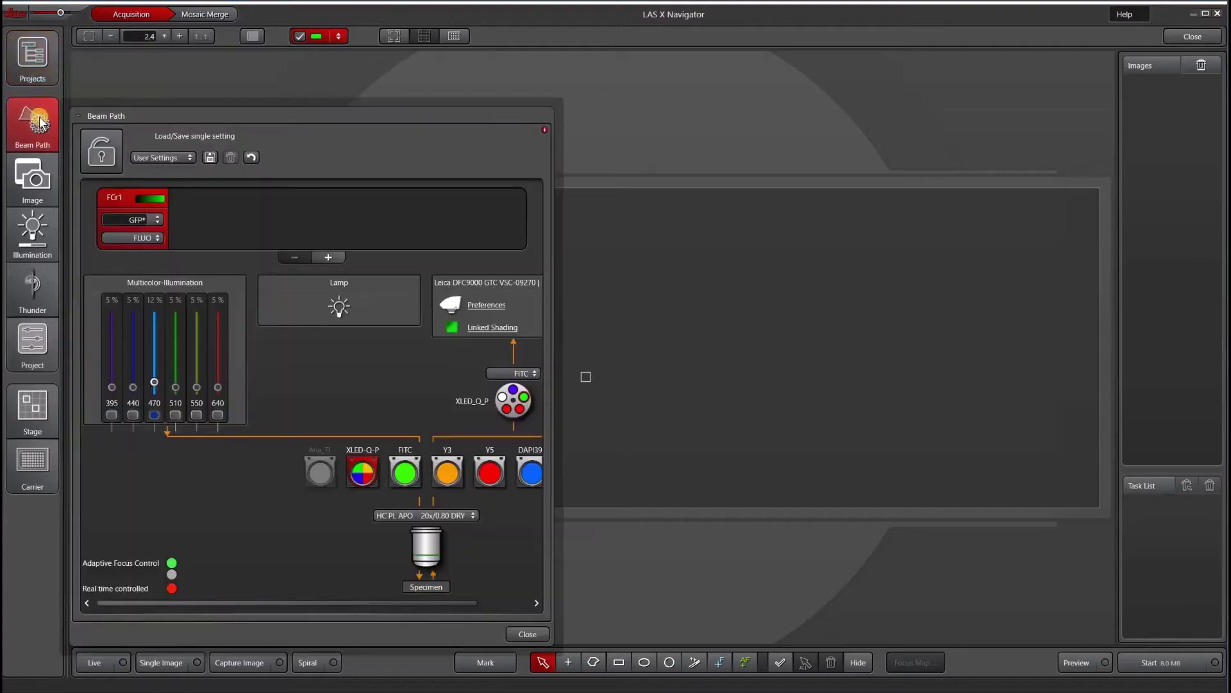
pyautogui.click(32, 169)
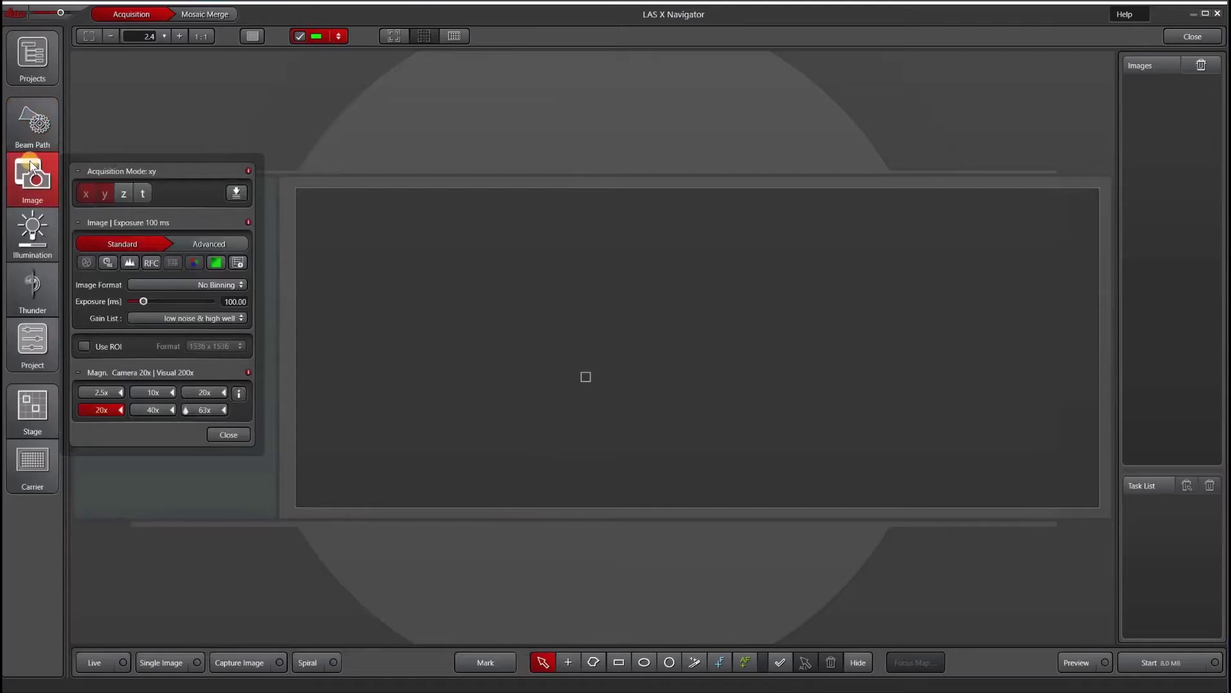
pyautogui.click(124, 193)
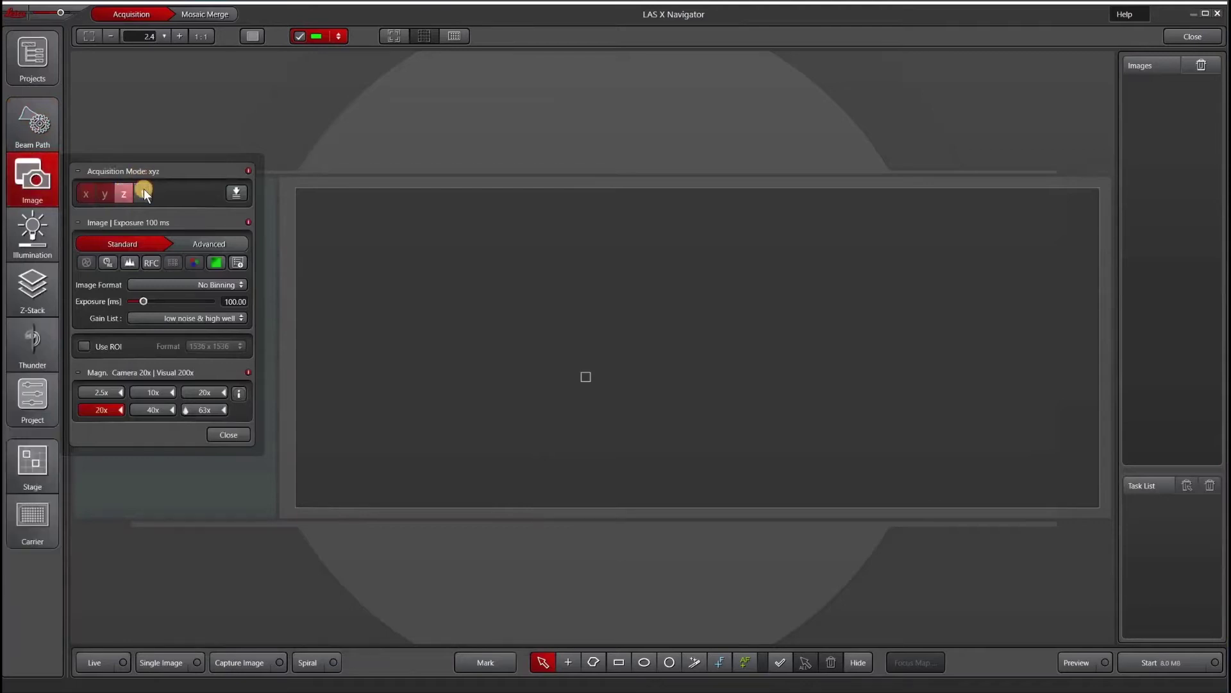
pyautogui.click(236, 193)
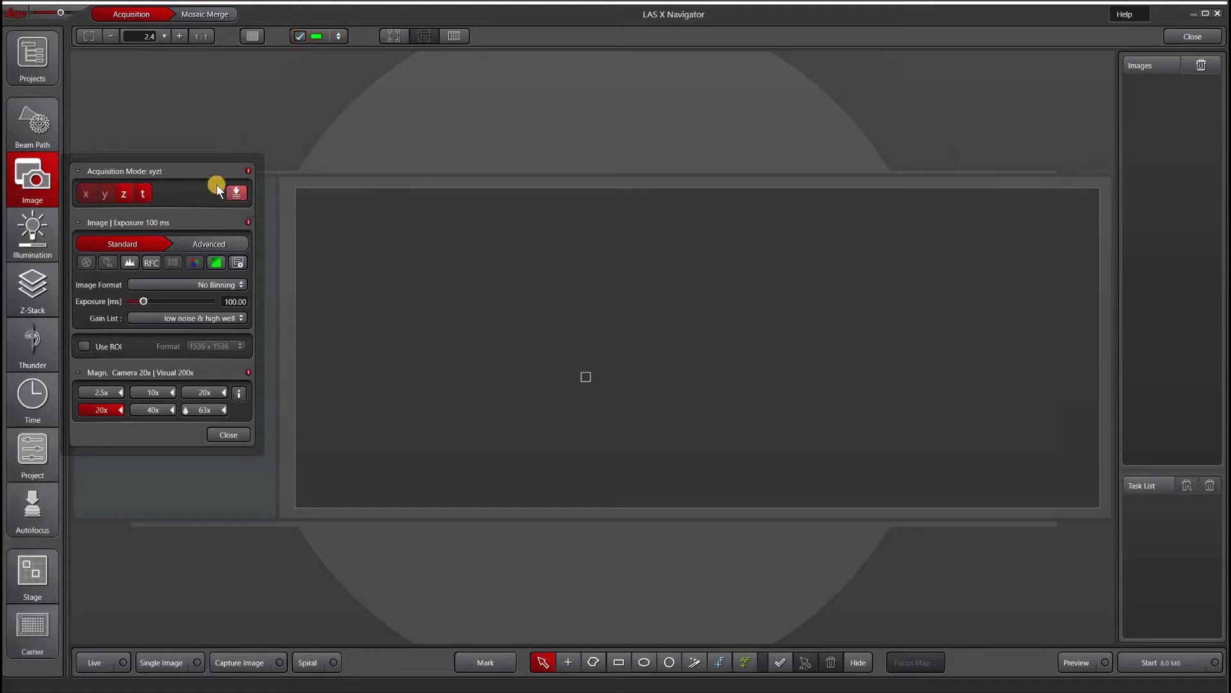
pyautogui.click(26, 282)
pyautogui.click(32, 239)
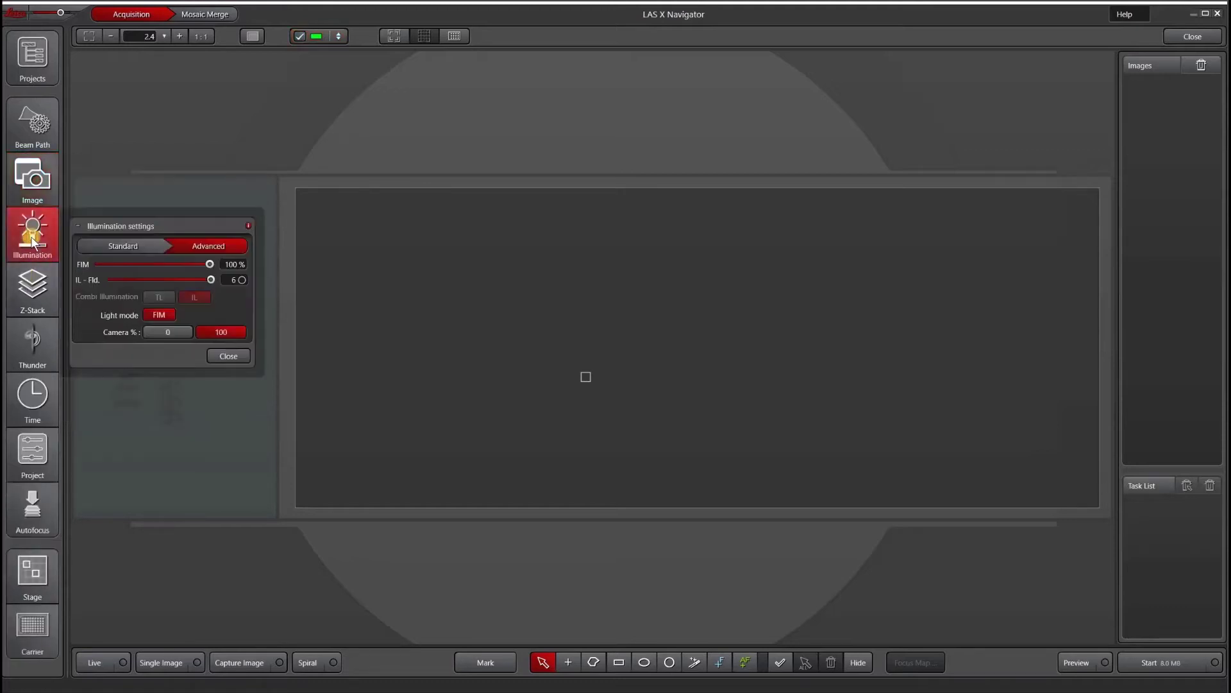
# Look over the Thunder clearing and project settings, ending on the Highspeed AF autofocus panel
pyautogui.click(19, 343)
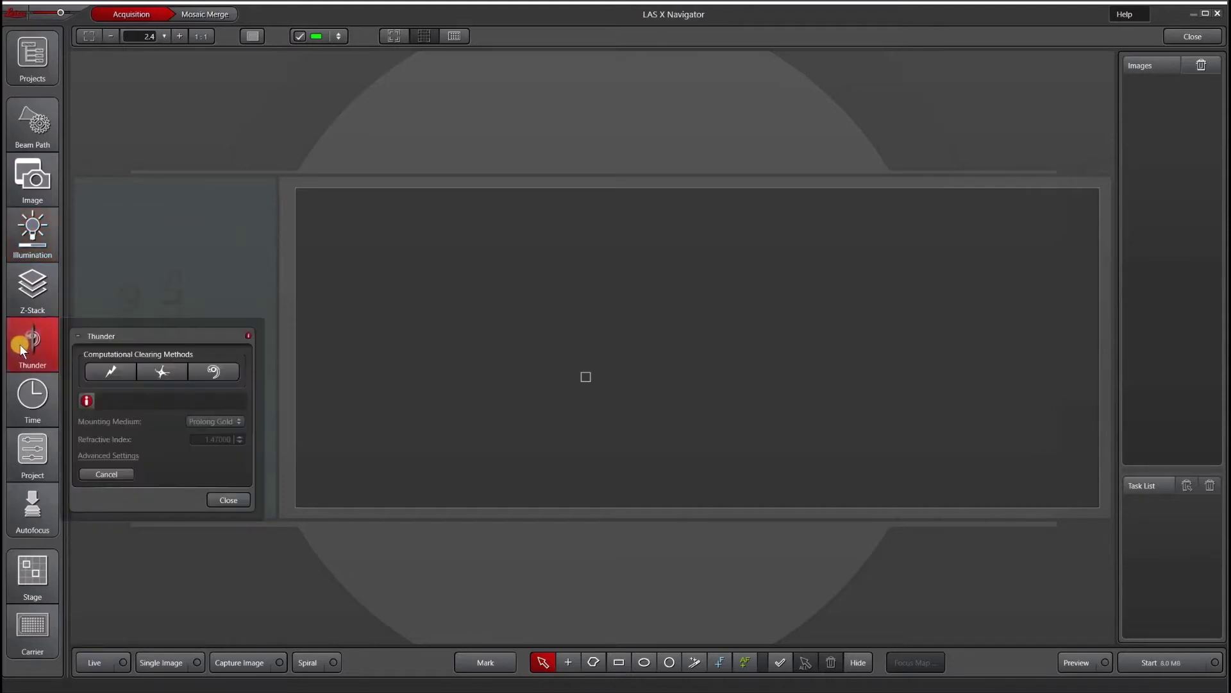
pyautogui.click(19, 457)
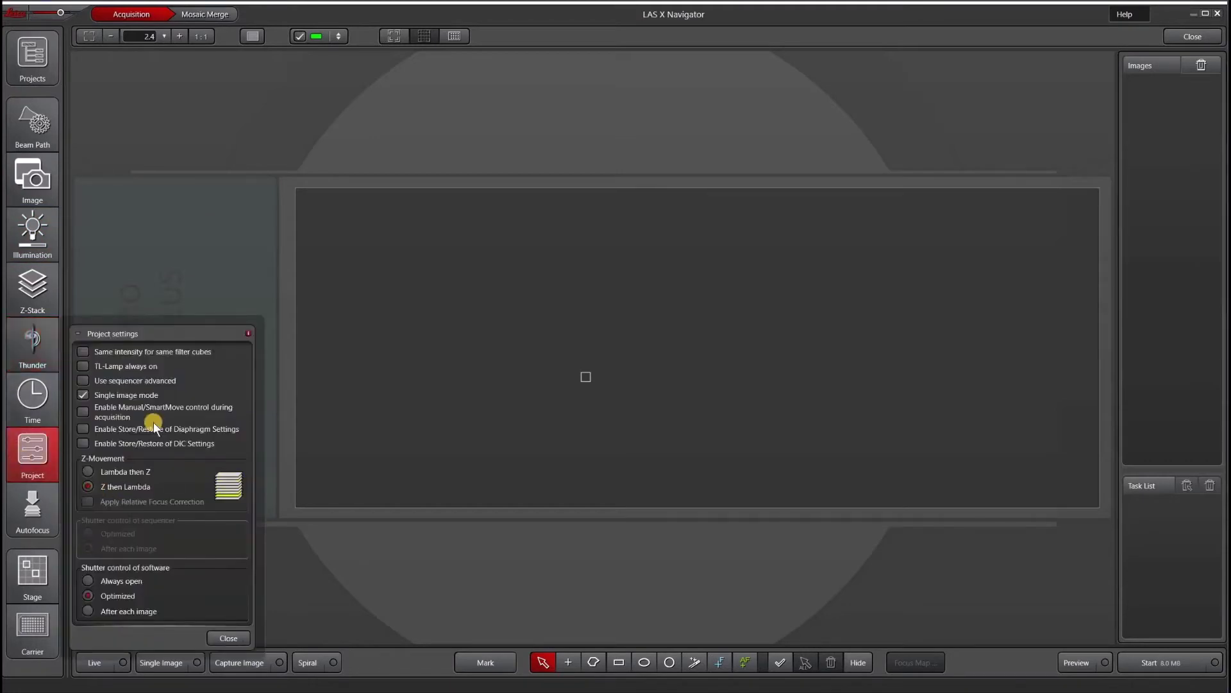
pyautogui.click(134, 584)
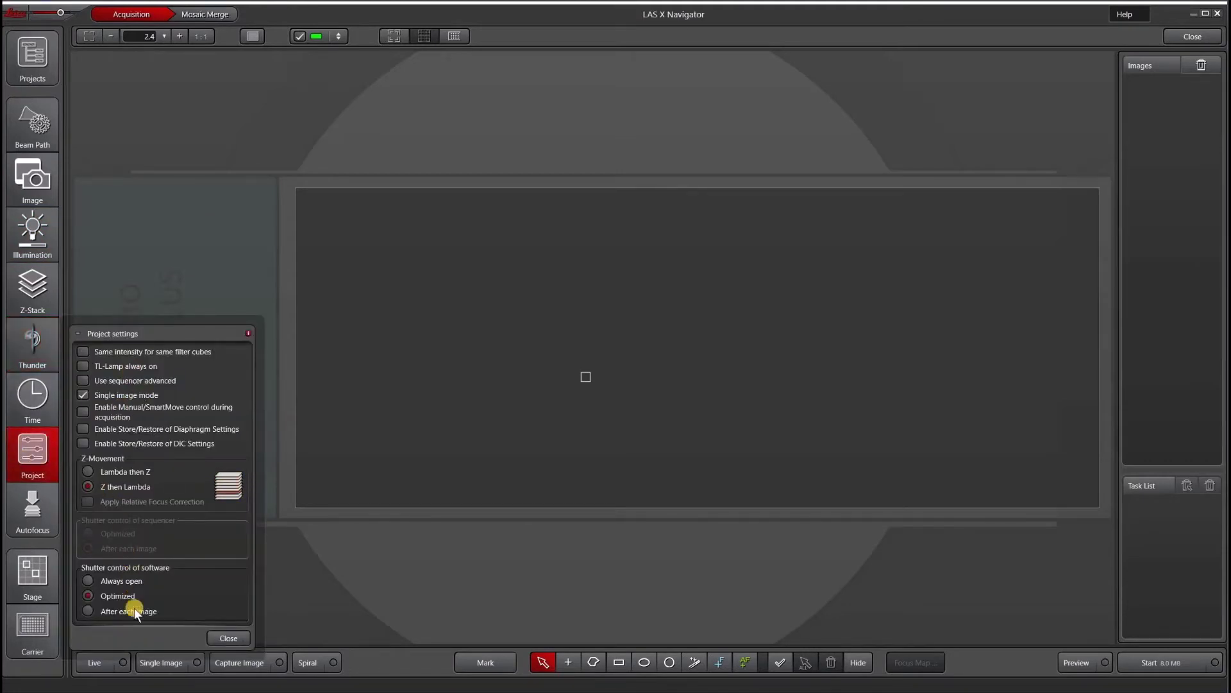
pyautogui.click(32, 521)
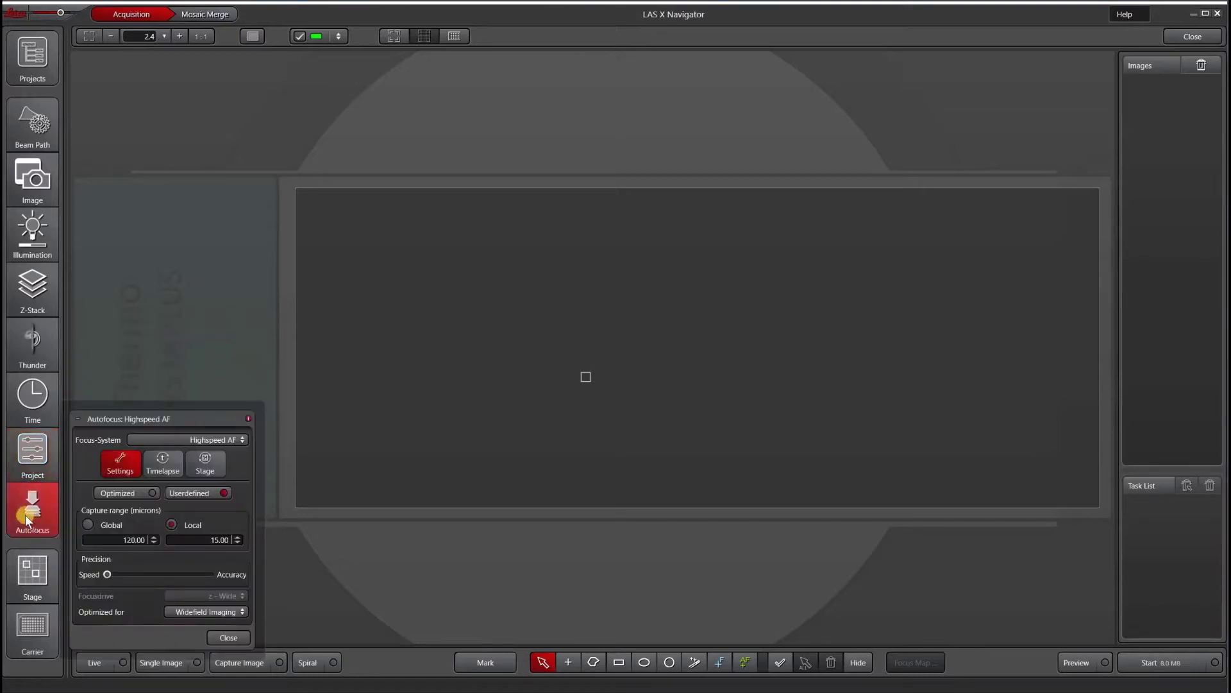
# Choose Adaptive Focus Control as the focus system, then view stage tiling with 10% overlap
pyautogui.click(152, 436)
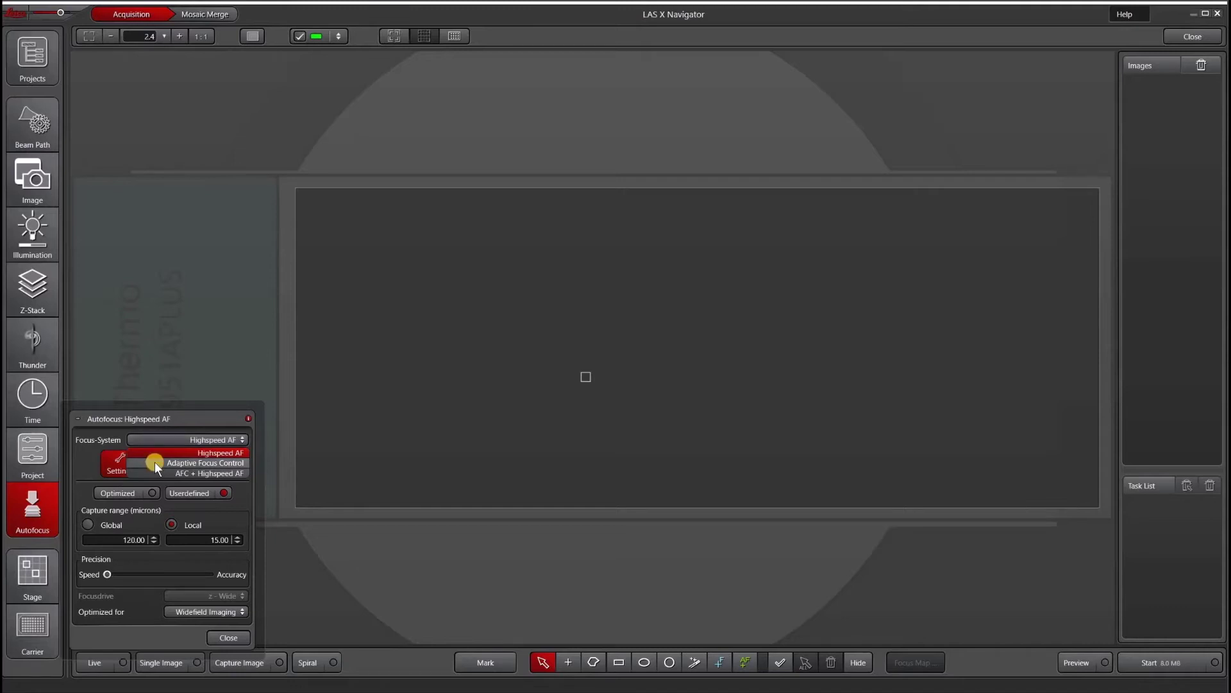
pyautogui.click(154, 463)
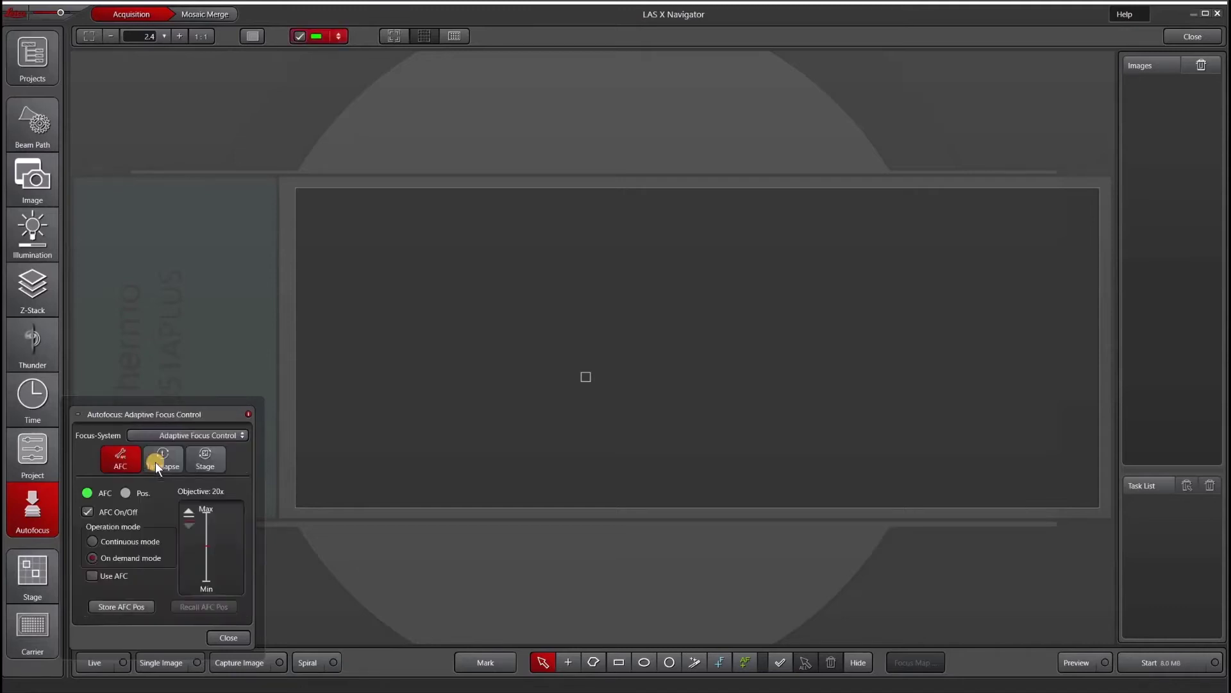
pyautogui.click(39, 565)
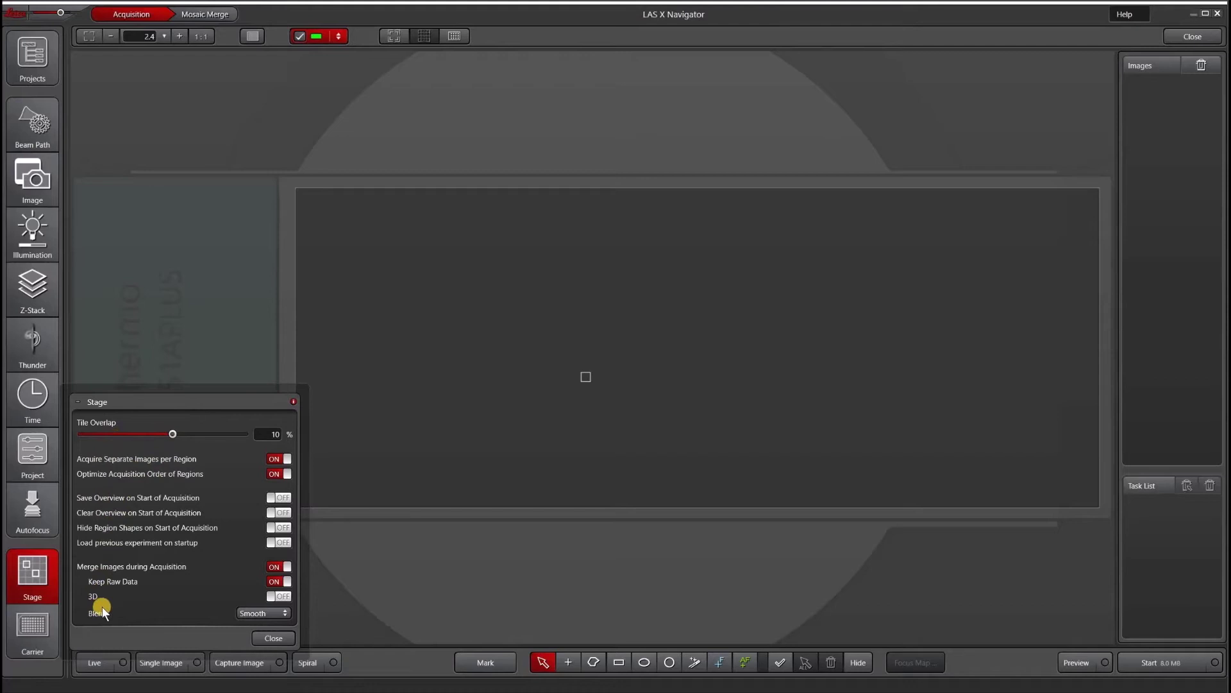
# Inspect the carrier settings and the custom well-plate editor, then close both
pyautogui.click(27, 624)
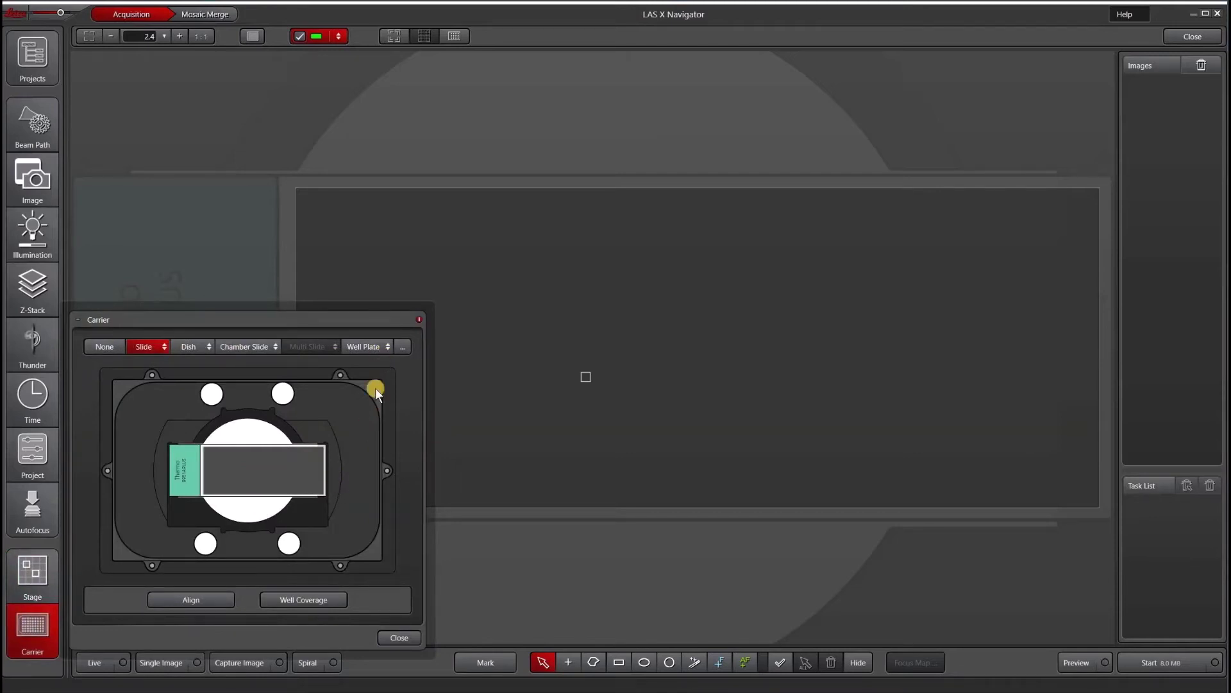
pyautogui.click(405, 348)
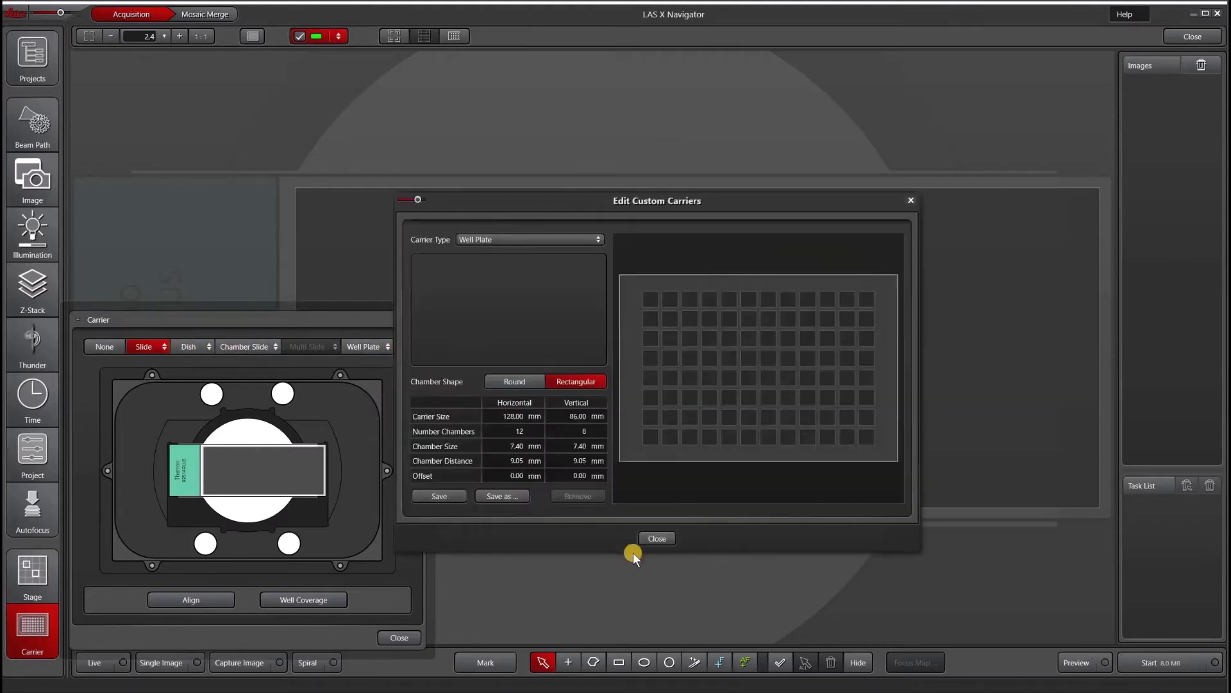
pyautogui.click(649, 538)
pyautogui.click(393, 635)
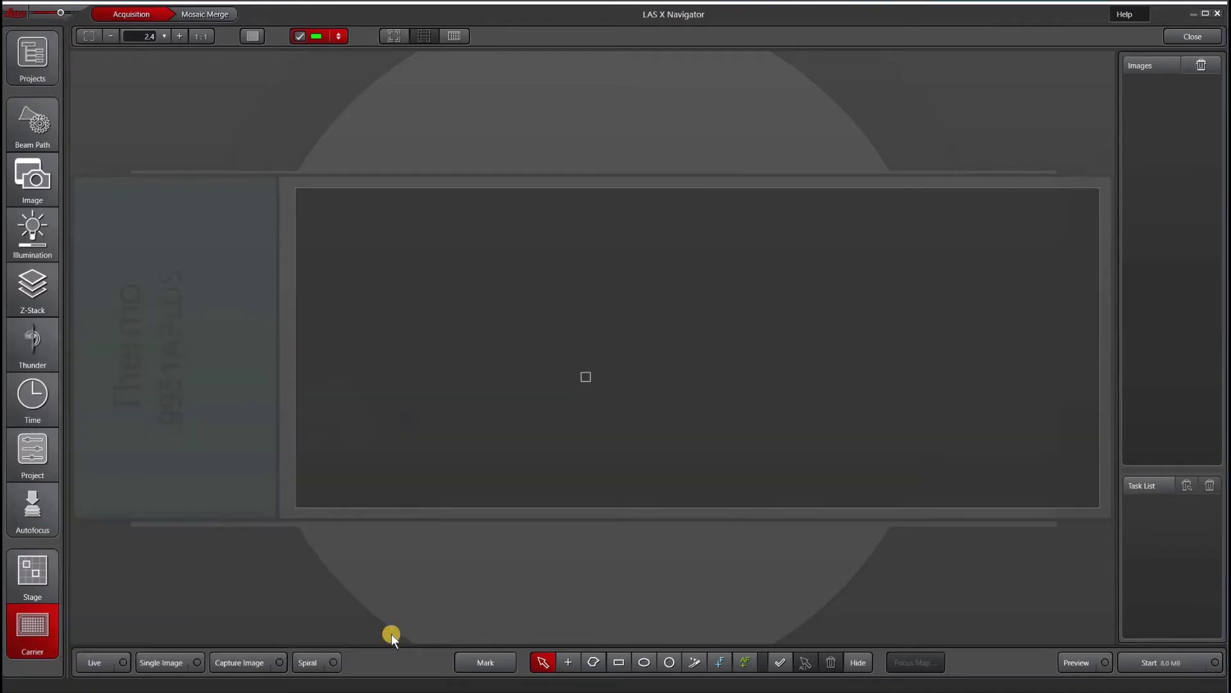
pyautogui.click(105, 662)
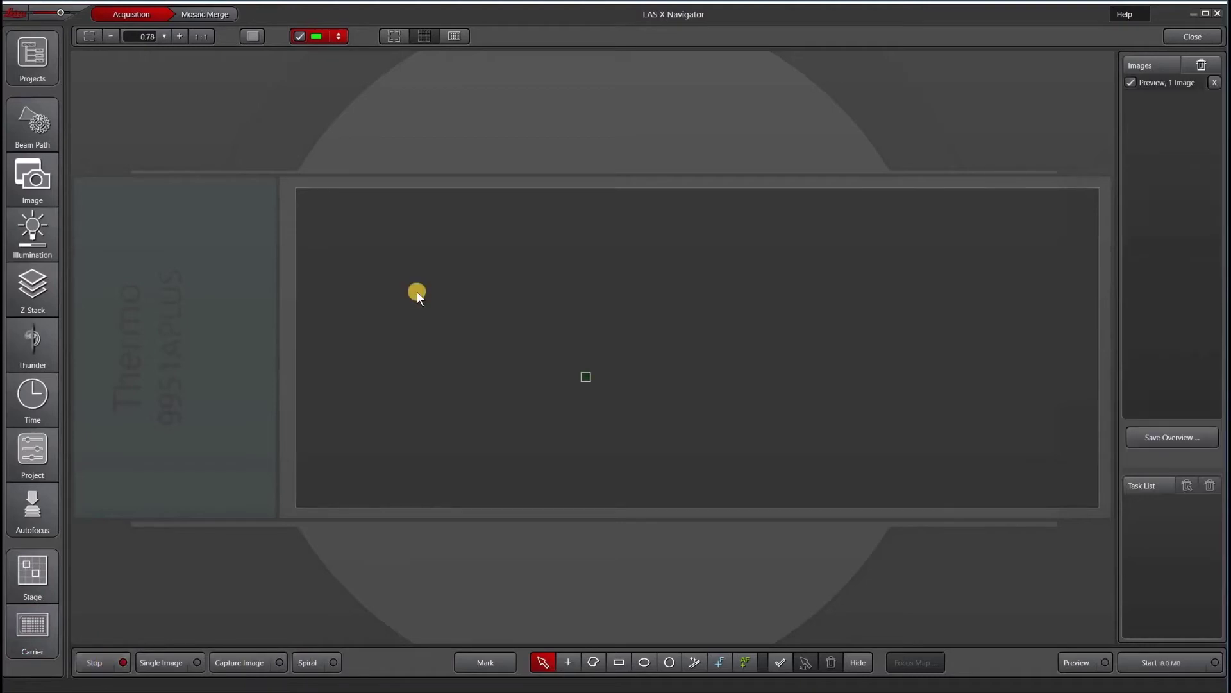
pyautogui.click(391, 36)
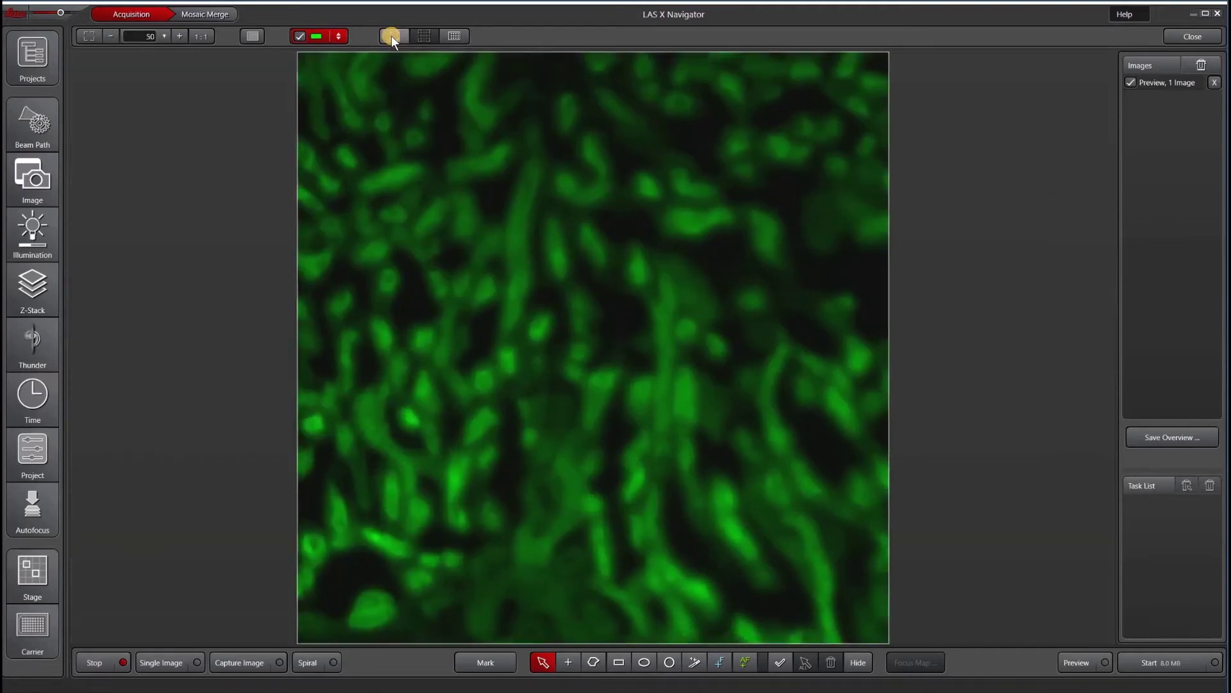
pyautogui.click(92, 658)
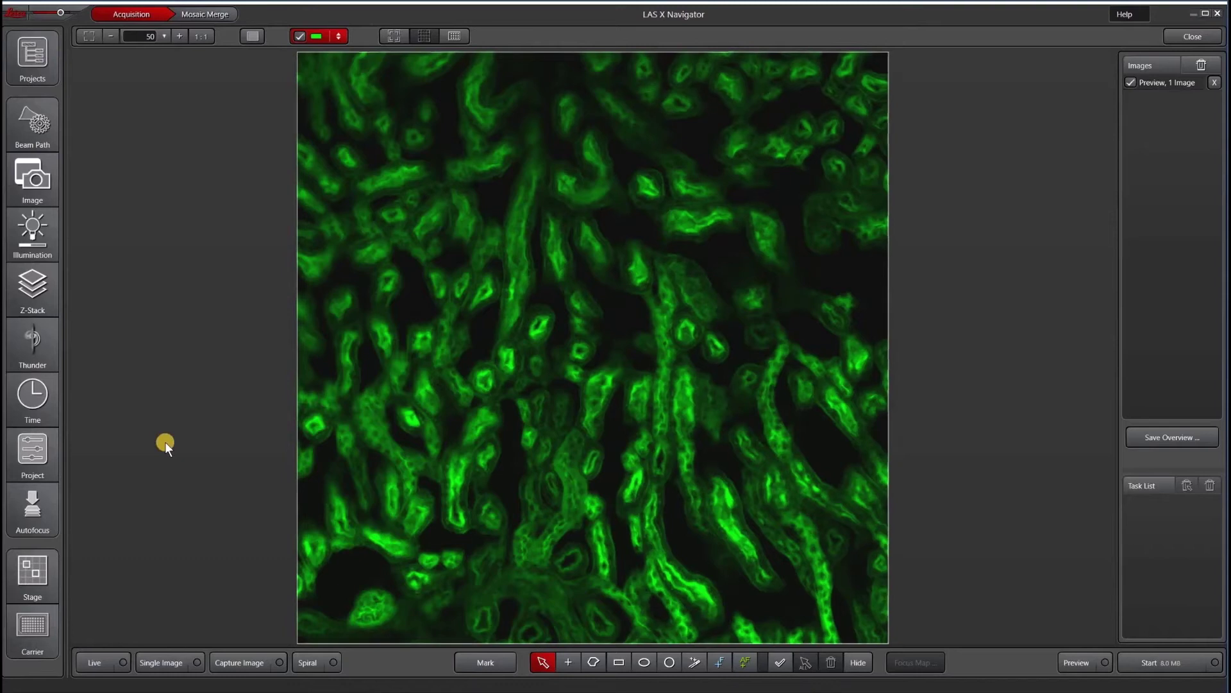
pyautogui.scroll(-5, 165, 442)
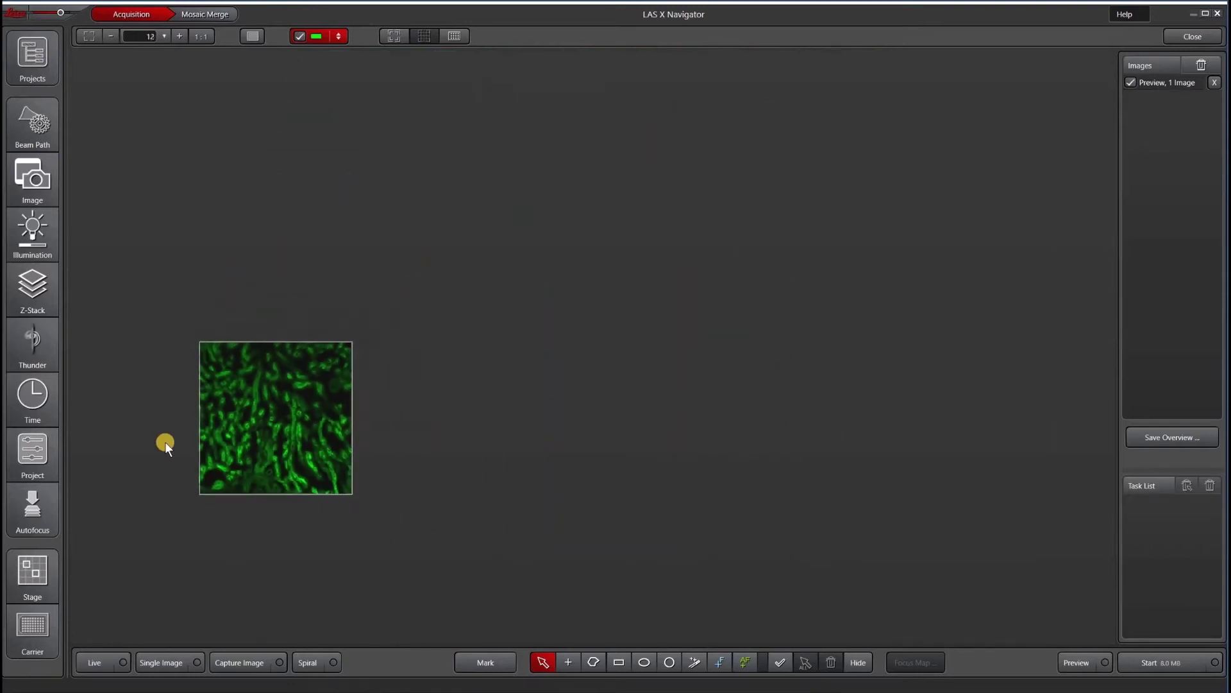
pyautogui.scroll(1, 164, 442)
pyautogui.scroll(1, 164, 442)
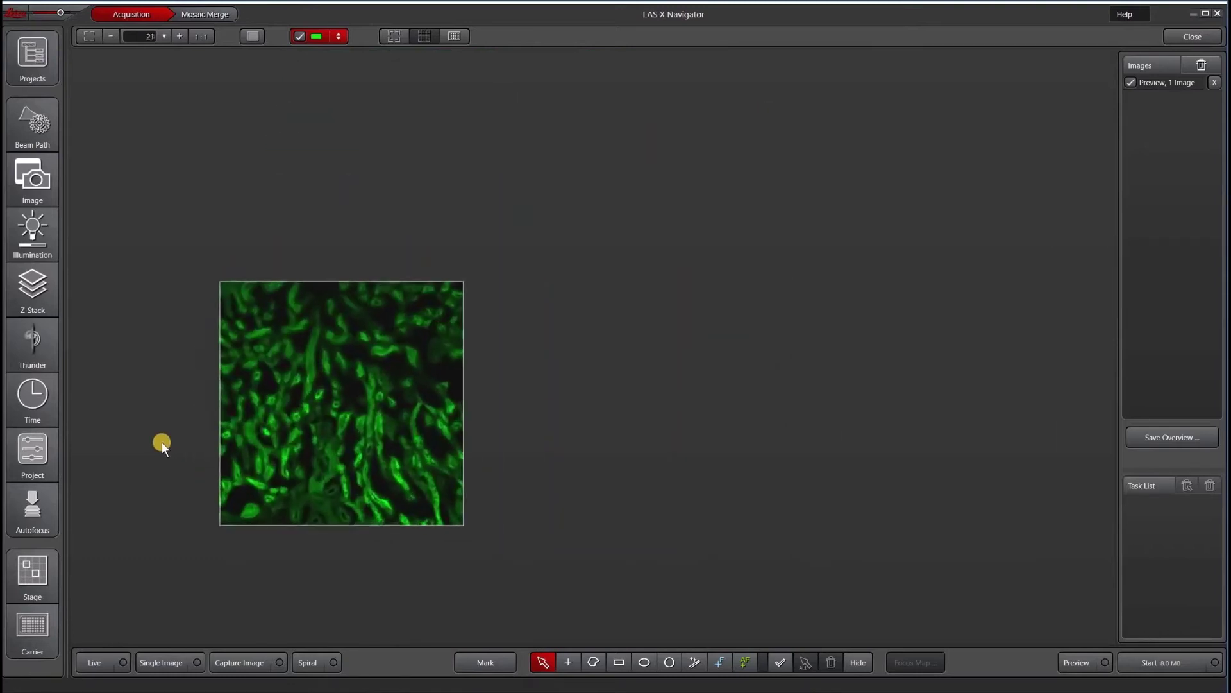
pyautogui.moveTo(148, 434); pyautogui.dragTo(250, 358)
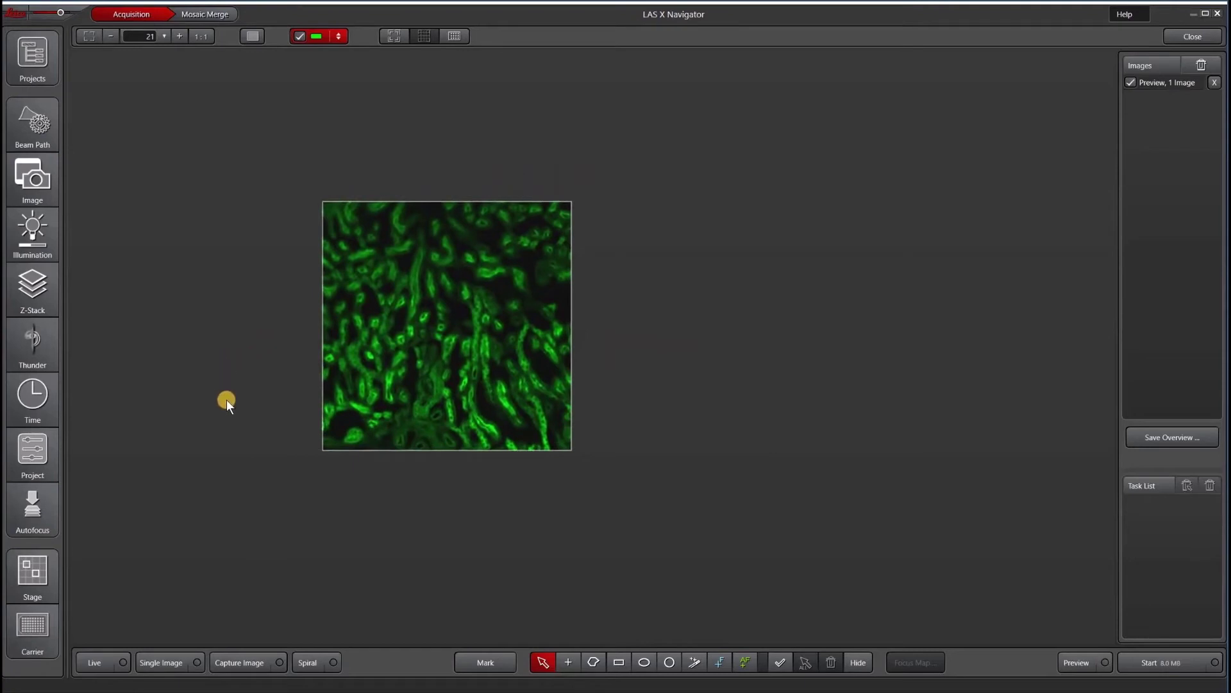
pyautogui.scroll(-3, 266, 463)
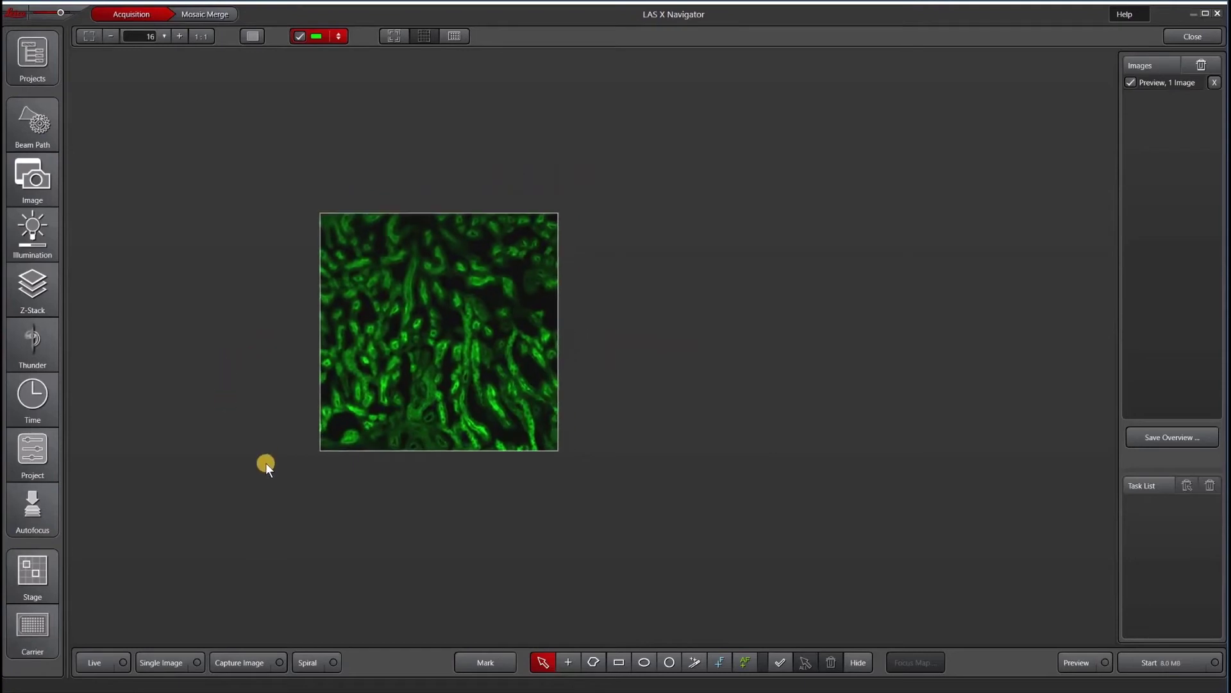
# Run a spiral overview scan of the green tissue and stop it at 21 tiles
pyautogui.click(310, 665)
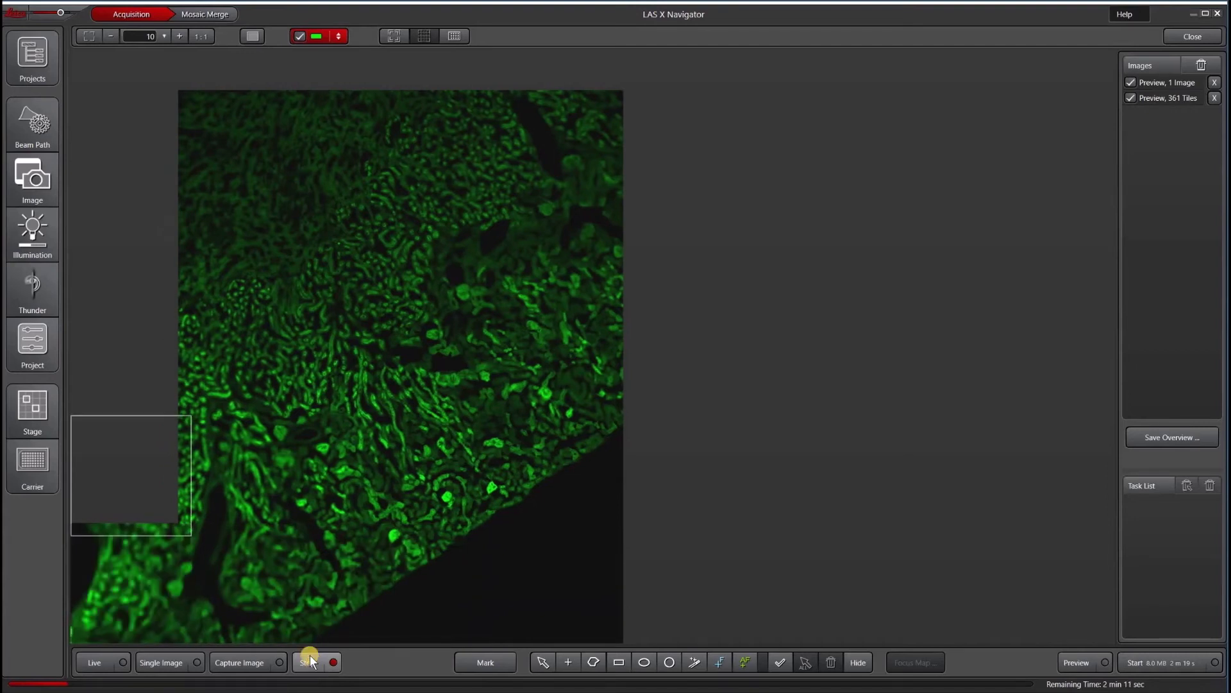
pyautogui.click(310, 660)
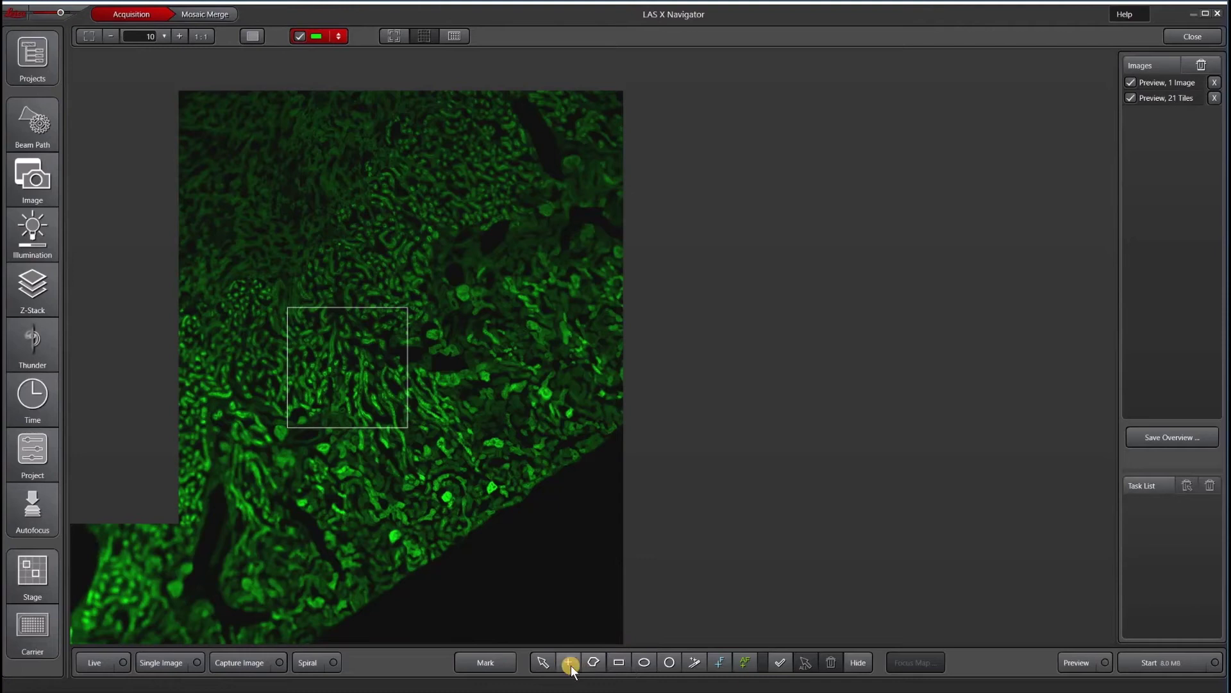
# Draw two rectangle regions: 4 tiles over the upper-left tissue, 2 tiles on the right
pyautogui.click(620, 662)
pyautogui.moveTo(228, 120)
pyautogui.mouseDown()
pyautogui.moveTo(352, 253)
pyautogui.moveTo(372, 255)
pyautogui.mouseUp()
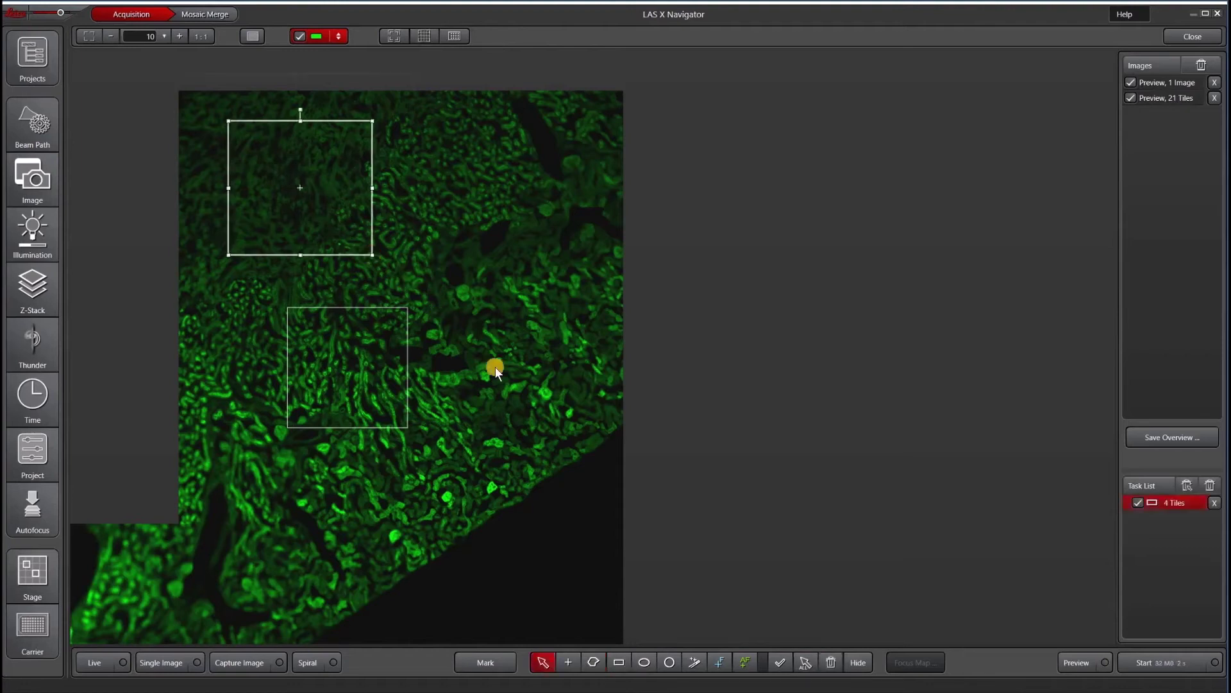
pyautogui.click(620, 662)
pyautogui.moveTo(443, 294); pyautogui.dragTo(593, 409)
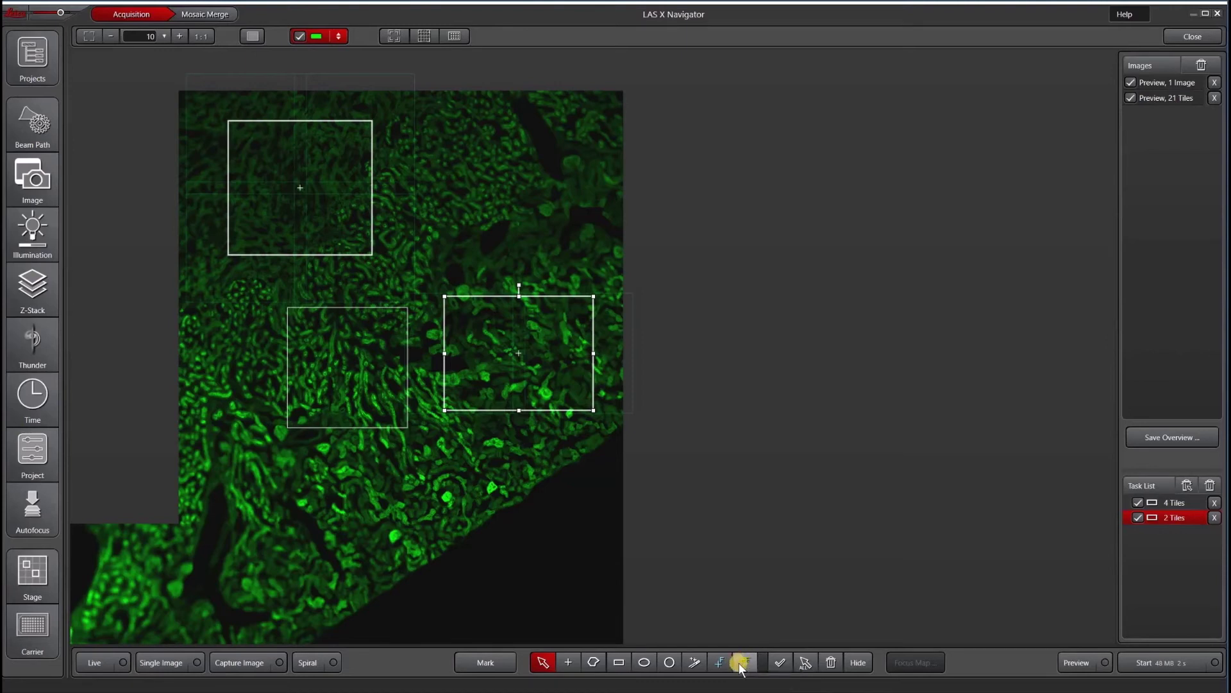
pyautogui.click(1084, 664)
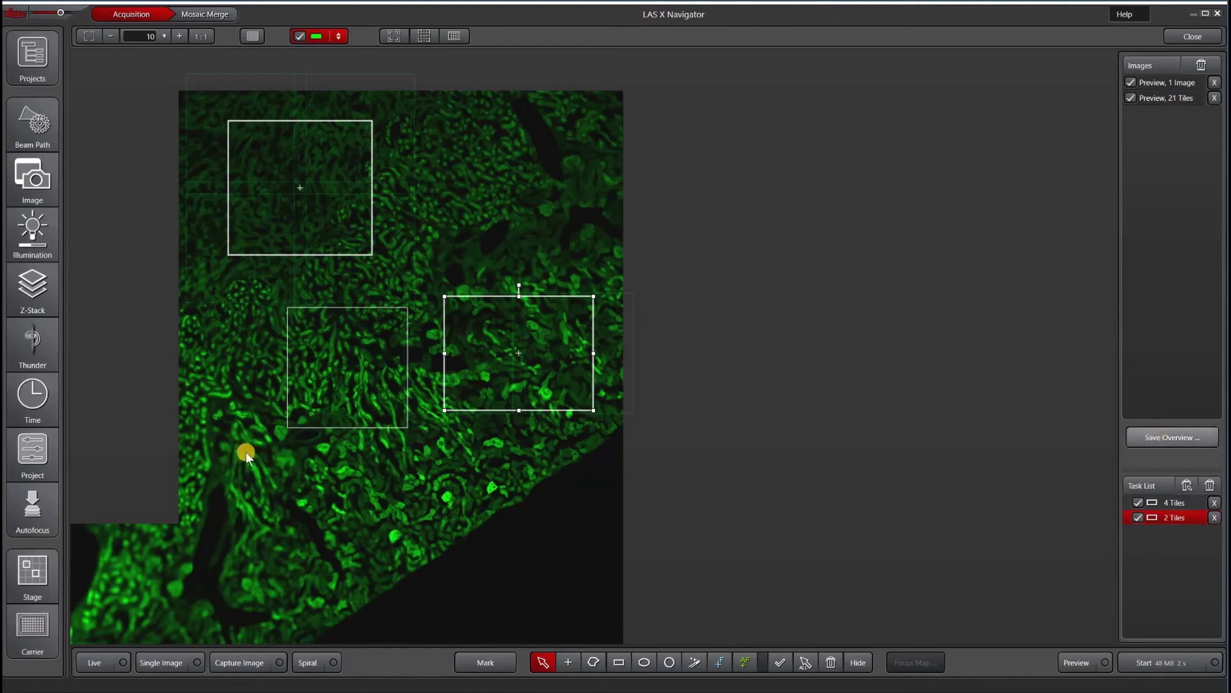
pyautogui.click(13, 461)
pyautogui.click(25, 580)
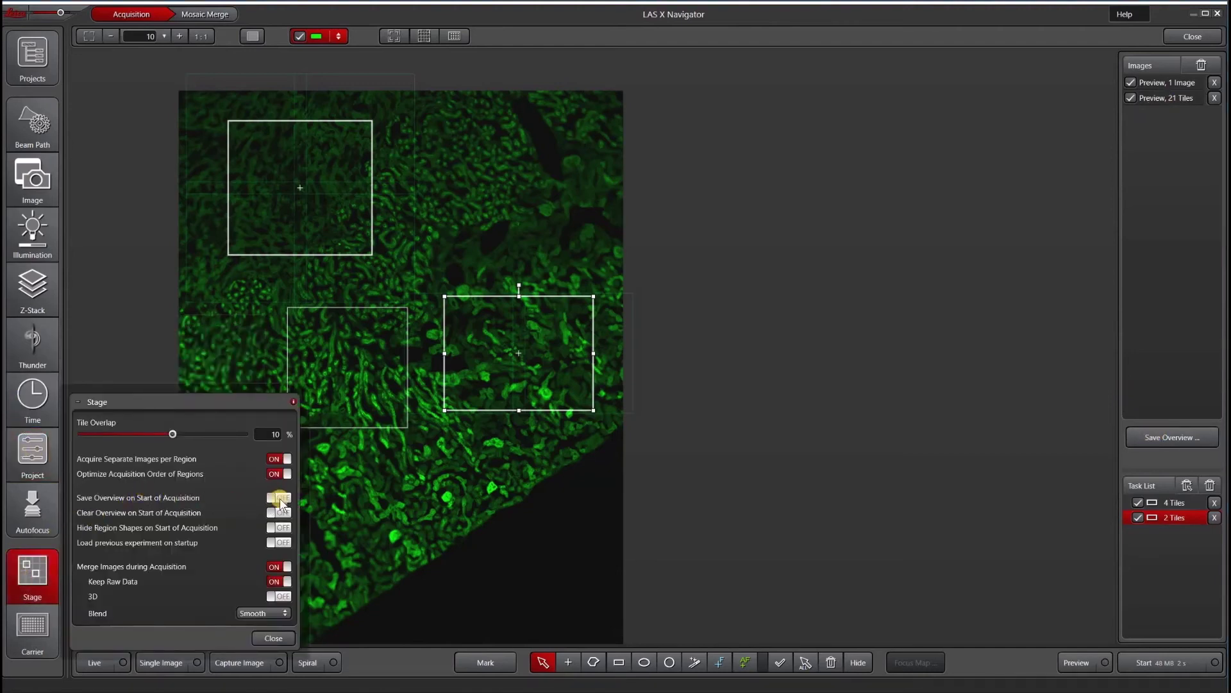
pyautogui.click(292, 635)
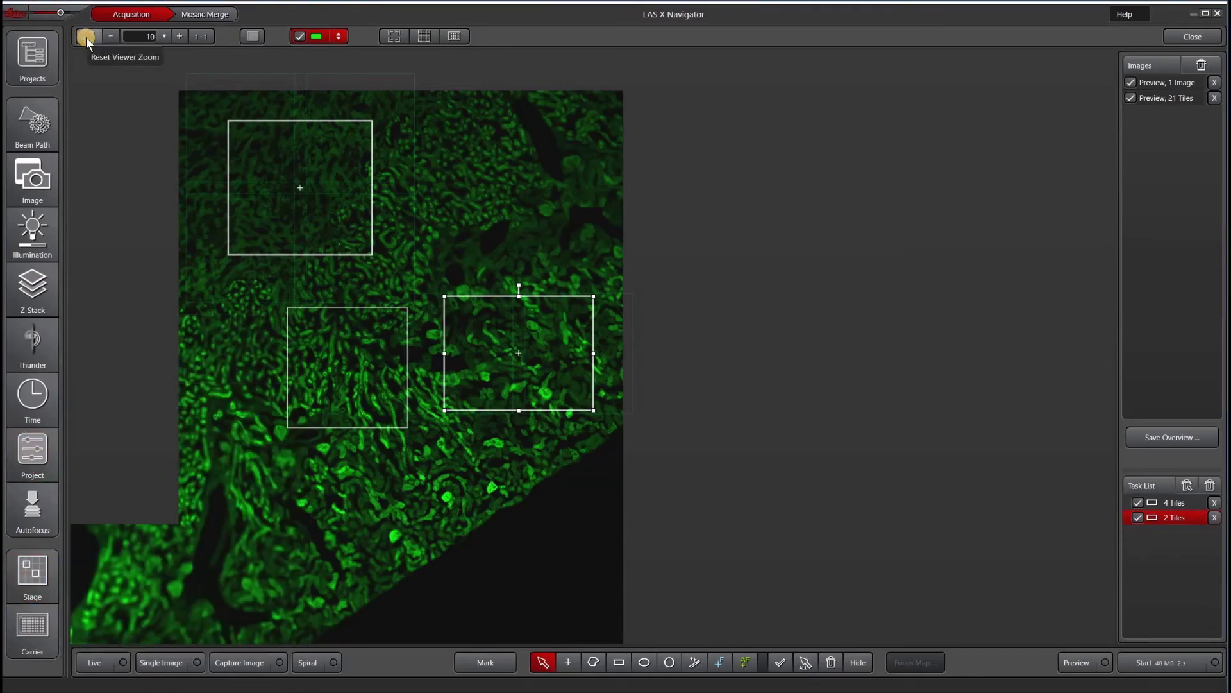
pyautogui.click(86, 37)
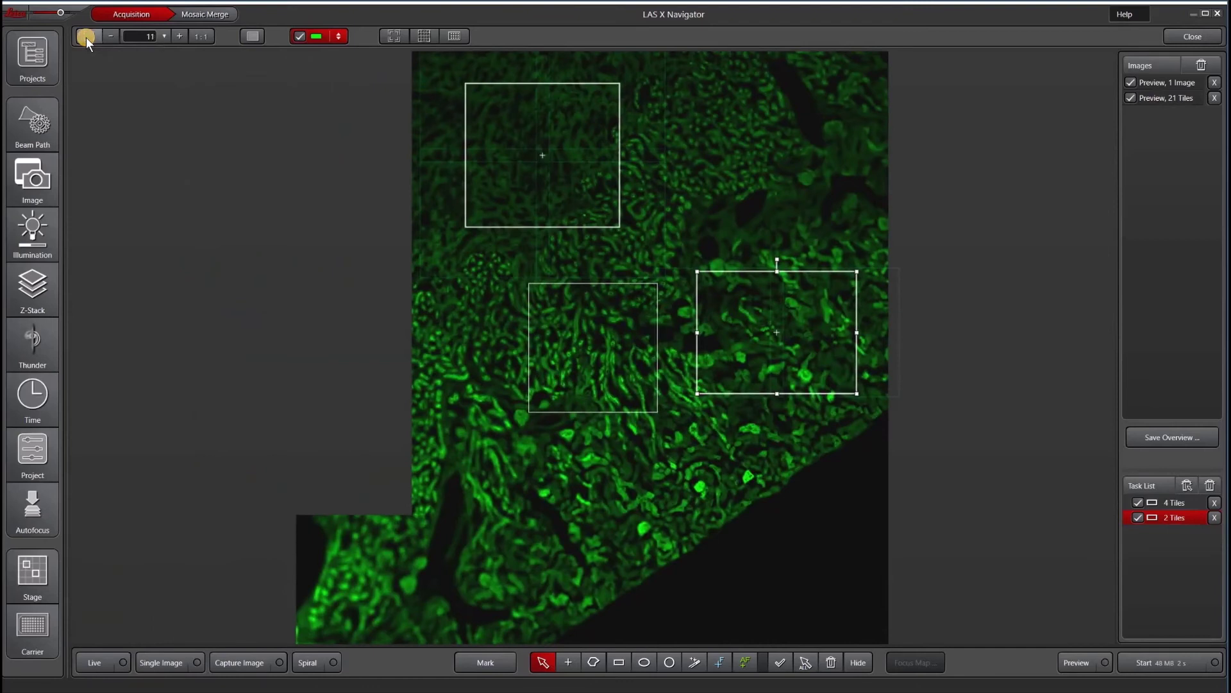
pyautogui.click(178, 36)
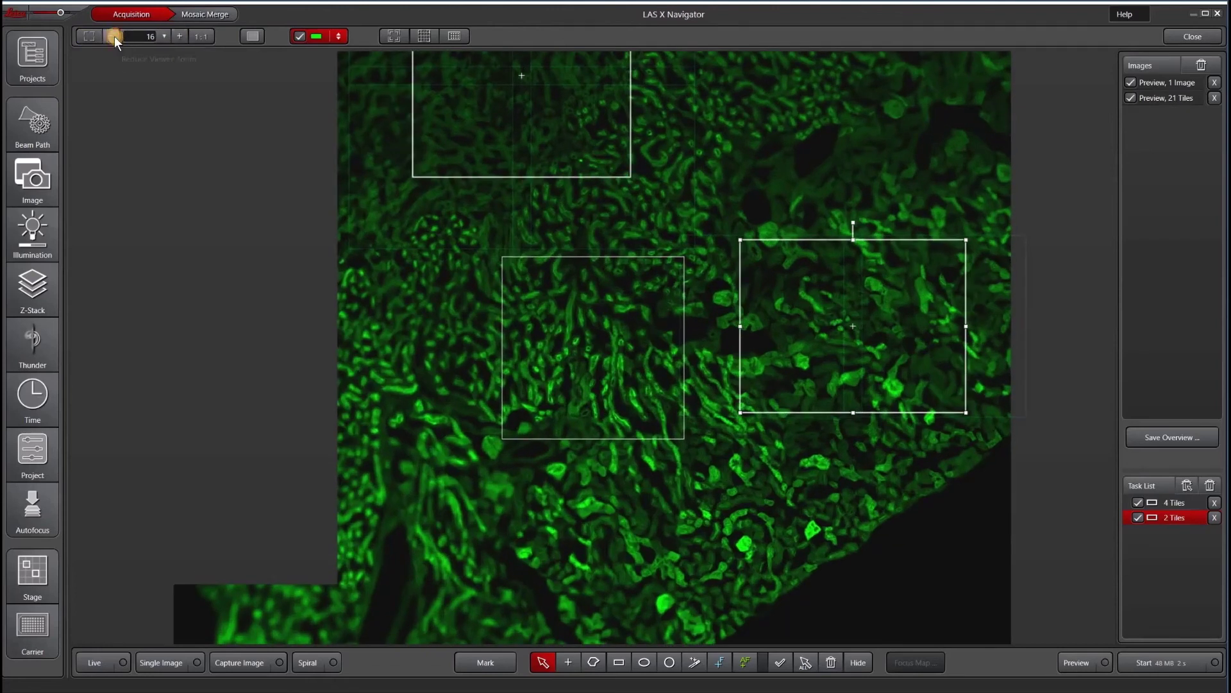
pyautogui.click(115, 36)
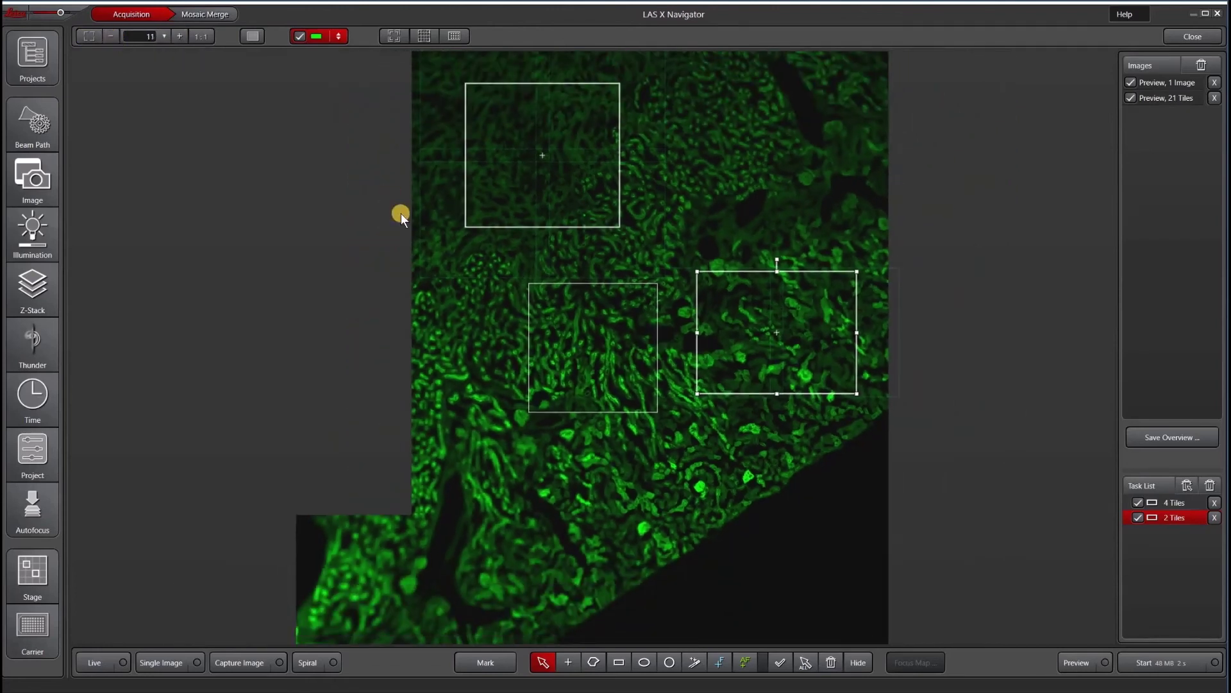
pyautogui.click(340, 37)
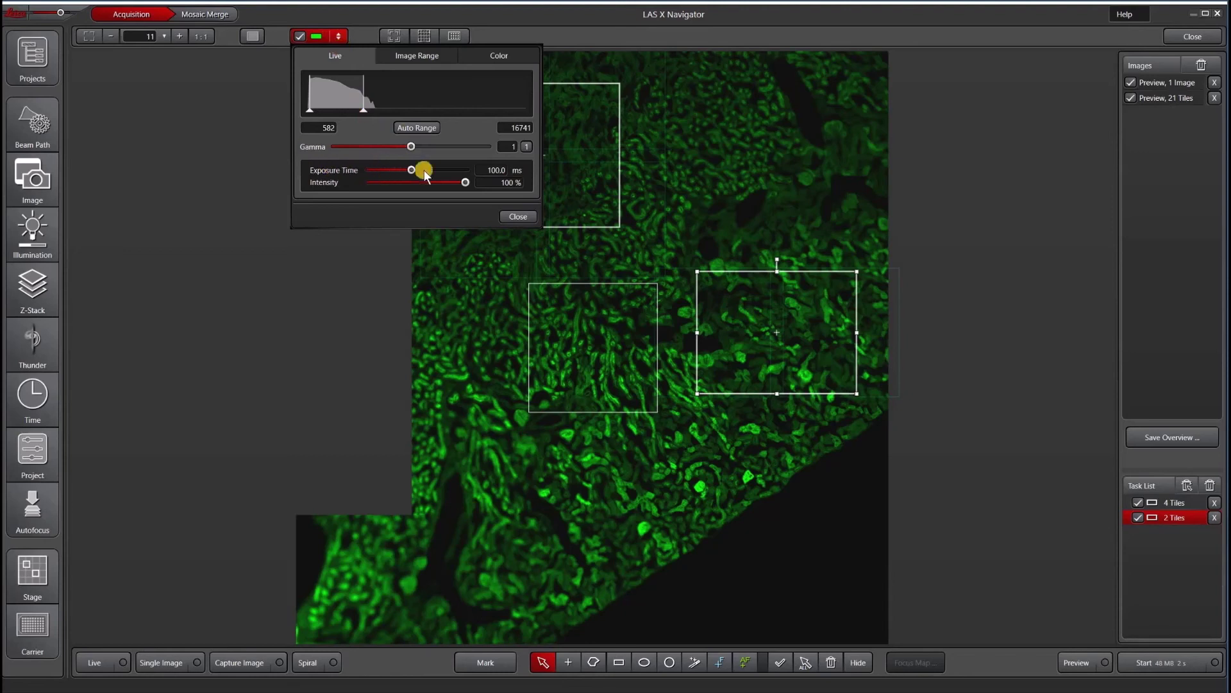
pyautogui.click(485, 55)
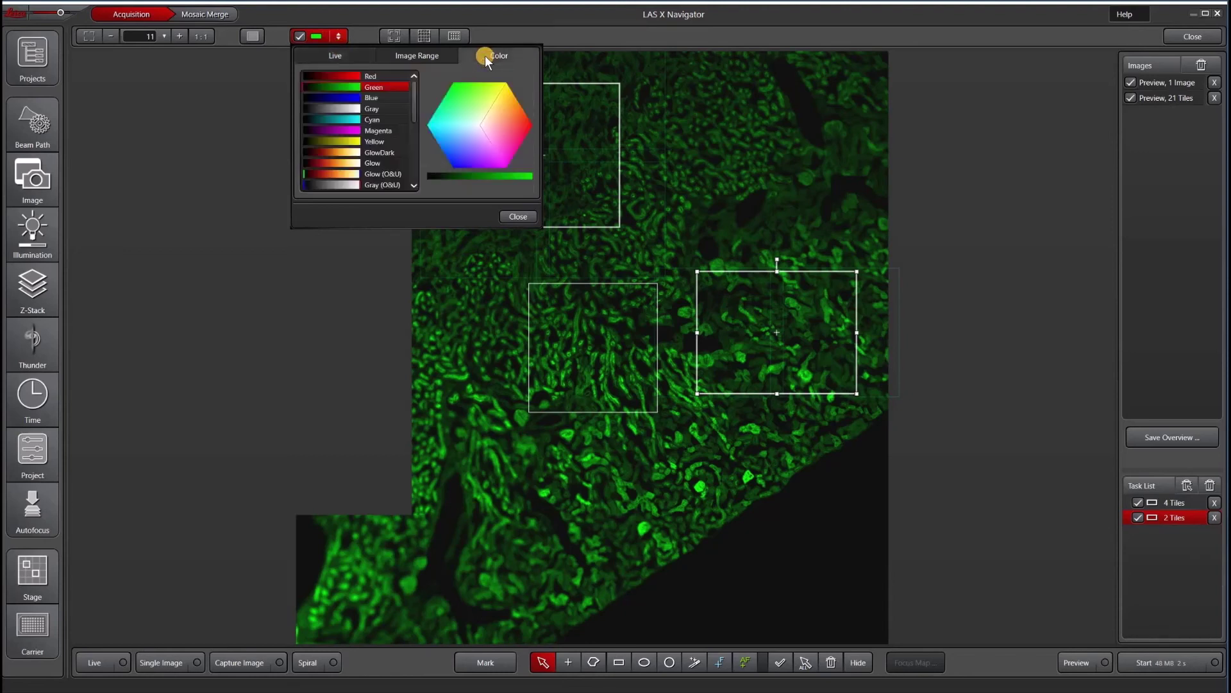
pyautogui.click(395, 34)
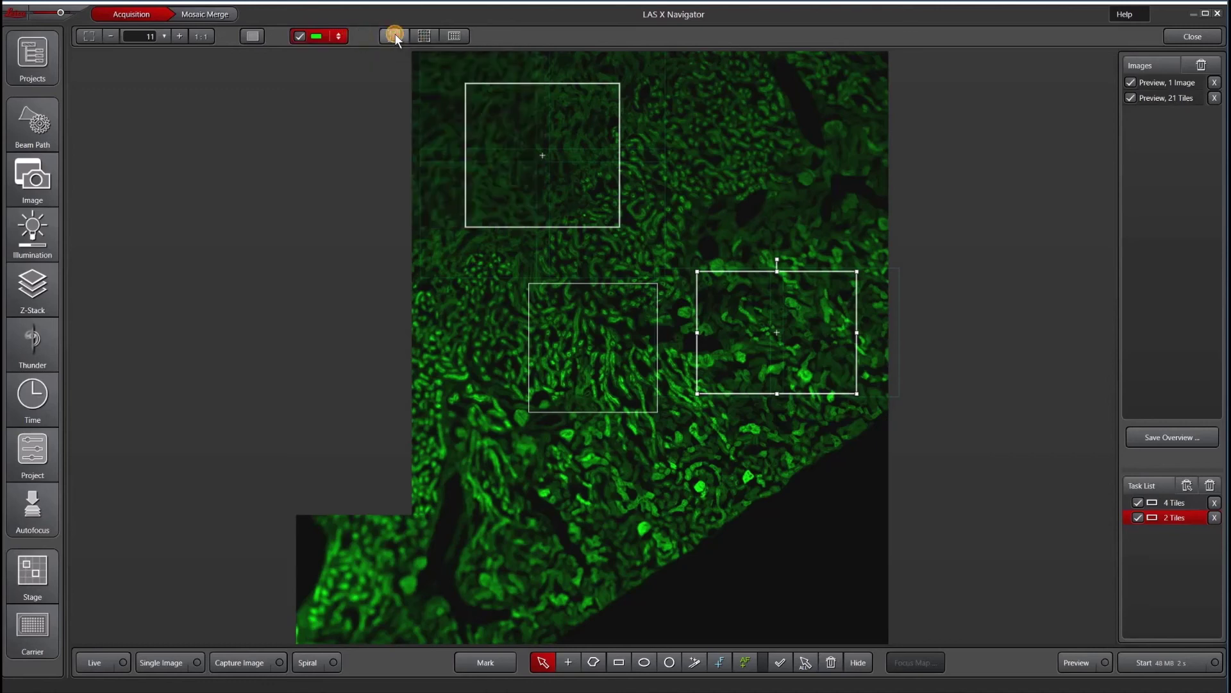
# Zoom to the current field, frame the tile regions, then zoom out to the full carrier
pyautogui.click(420, 35)
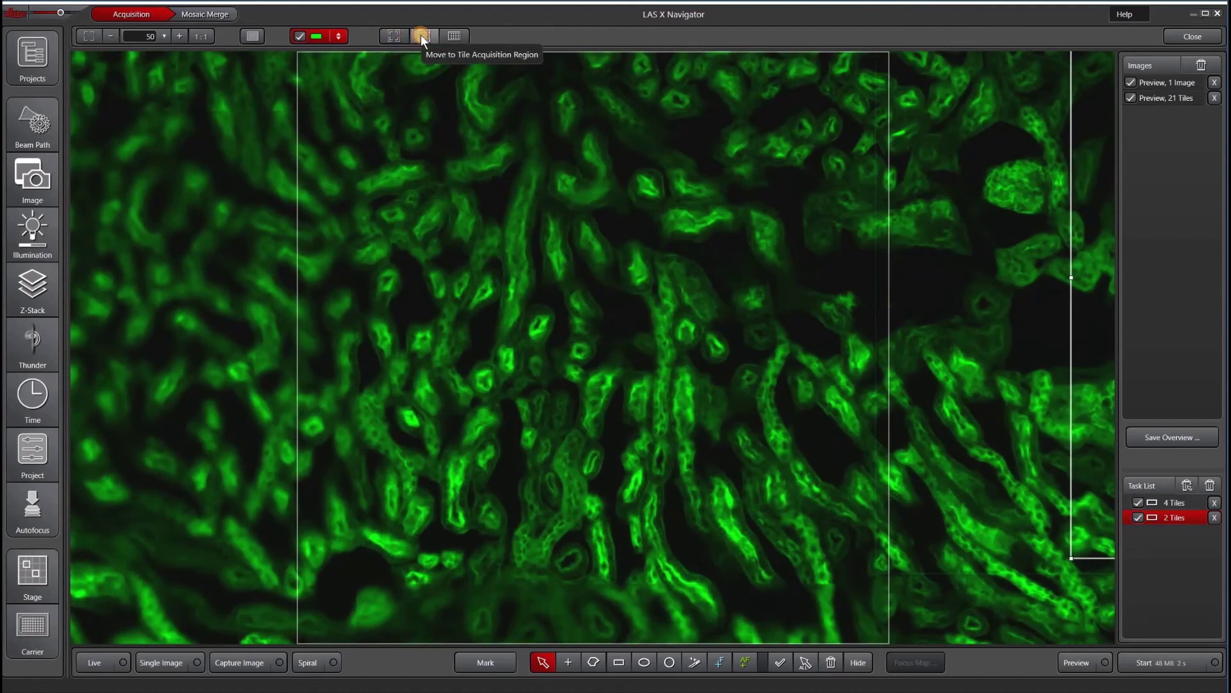
pyautogui.click(421, 34)
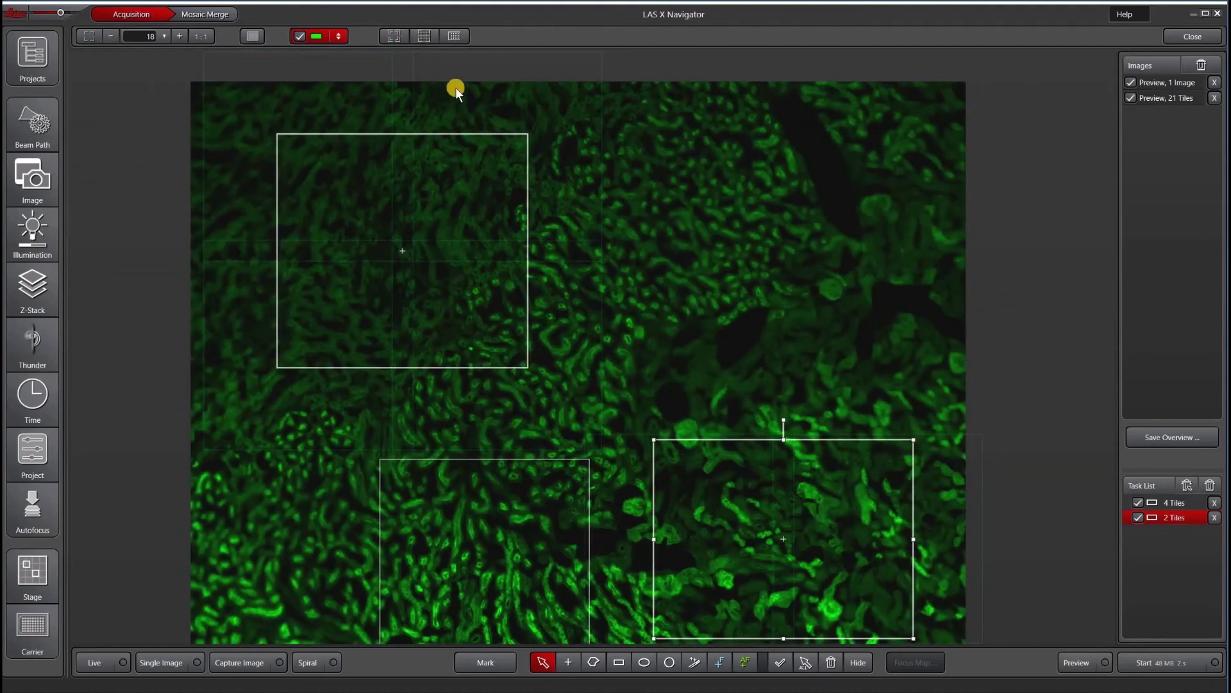
pyautogui.click(454, 36)
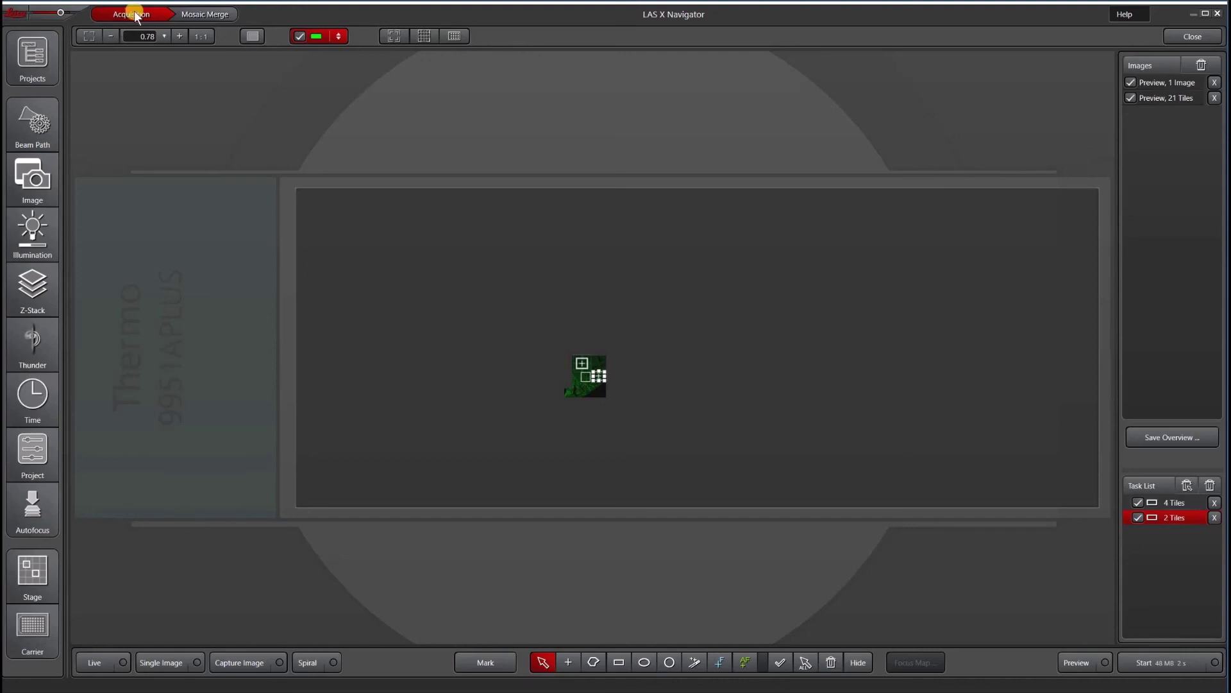
# Switch to the Mosaic Merge tab to leave the Navigator for the main workspace
pyautogui.click(208, 15)
pyautogui.click(1186, 36)
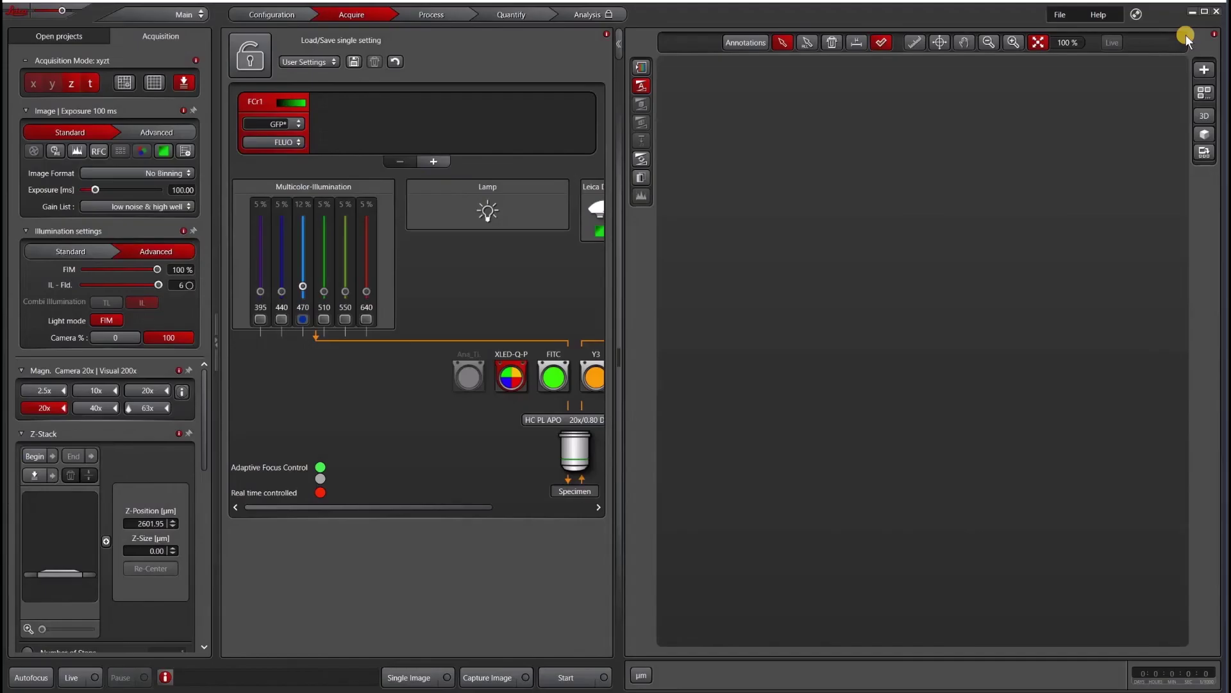